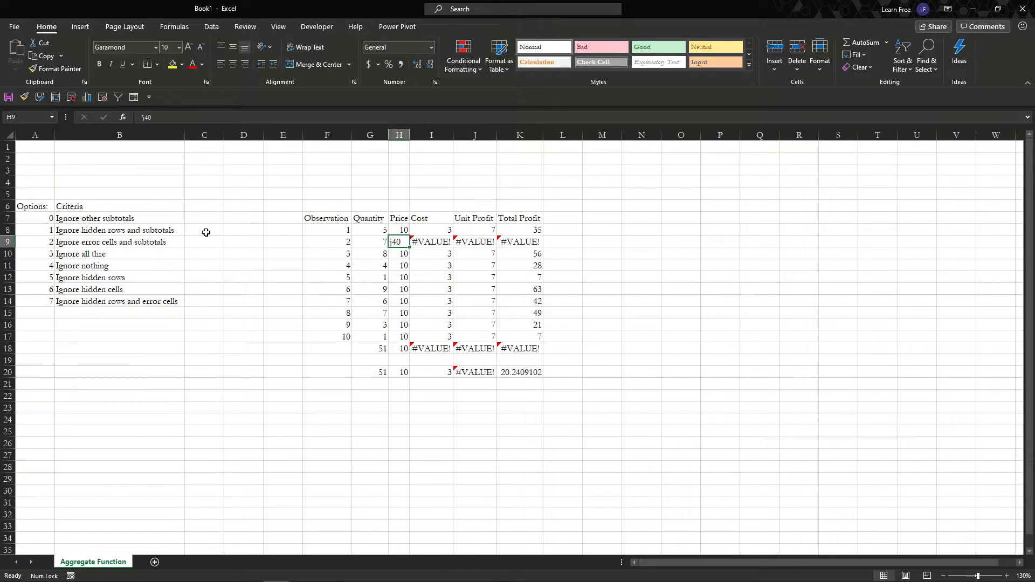
- Examine the Cost formula in I9 for the second observation
{"action": "key", "text": "ctrl+Down"}
{"action": "key", "text": "F2"}
{"action": "key", "text": "Escape"}
{"action": "key", "text": "Up"}
{"action": "key", "text": "Up"}
{"action": "key", "text": "Up"}
{"action": "key", "text": "Up"}
{"action": "key", "text": "Up"}
{"action": "key", "text": "Up"}
{"action": "key", "text": "Up"}
{"action": "key", "text": "Up"}
{"action": "key", "text": "Up"}
{"action": "key", "text": "F2"}
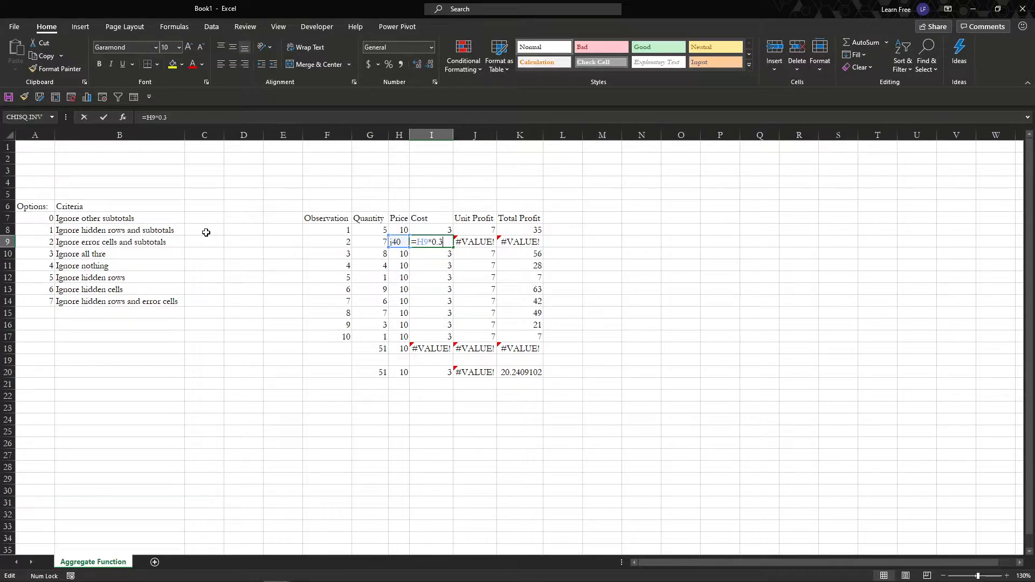
{"action": "key", "text": "Escape"}
- Go through the Quantity column and examine the SUBTOTAL formula in G18
{"action": "key", "text": "ctrl+Left"}
{"action": "key", "text": "ctrl+Left"}
{"action": "key", "text": "Left"}
{"action": "key", "text": "ctrl+Right"}
{"action": "key", "text": "ctrl+Right"}
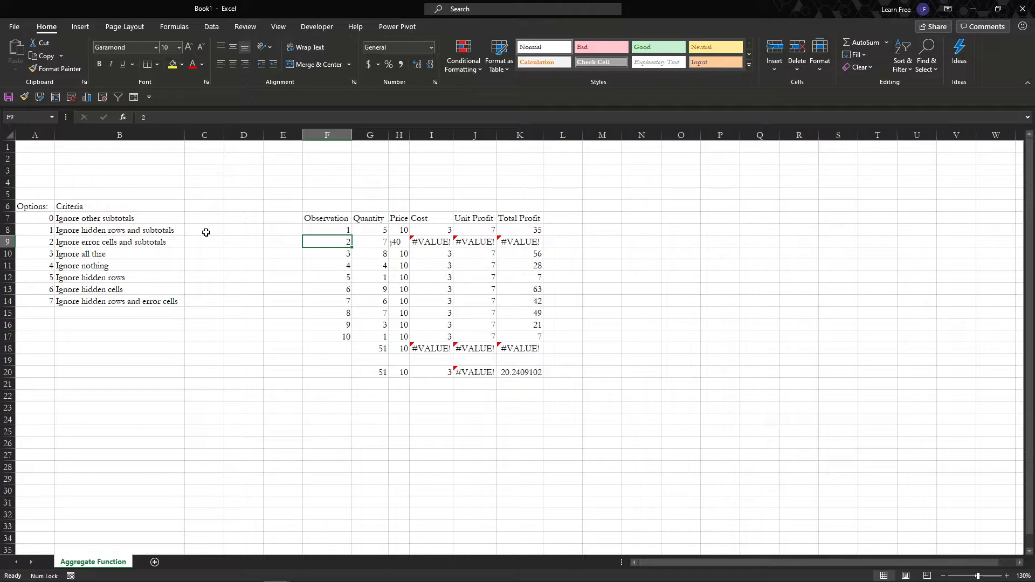
{"action": "key", "text": "Right"}
{"action": "key", "text": "Down"}
{"action": "key", "text": "Down"}
{"action": "key", "text": "Down"}
{"action": "key", "text": "Down"}
{"action": "key", "text": "Down"}
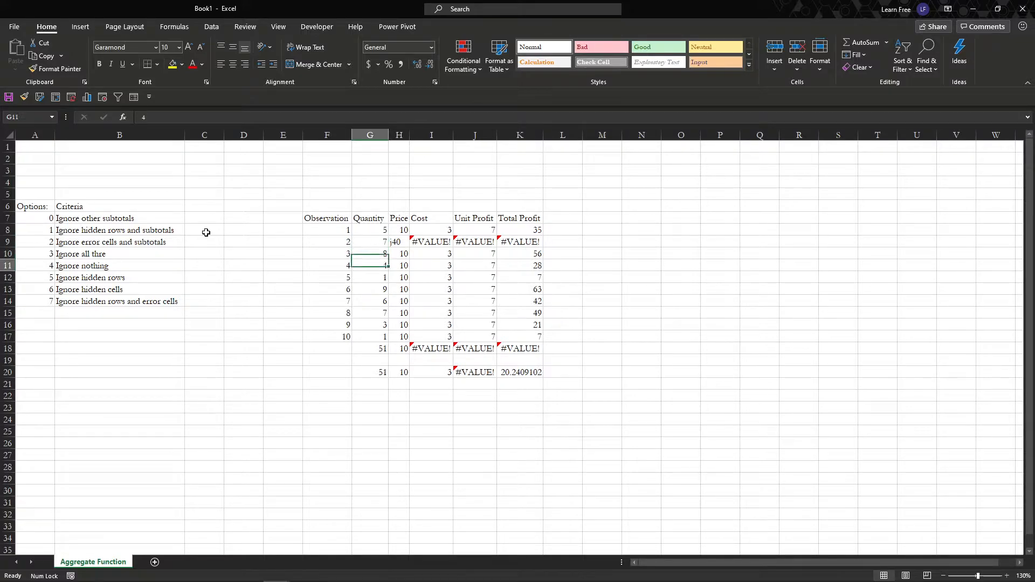
{"action": "key", "text": "Down"}
{"action": "key", "text": "Down"}
{"action": "key", "text": "Down"}
{"action": "key", "text": "Down"}
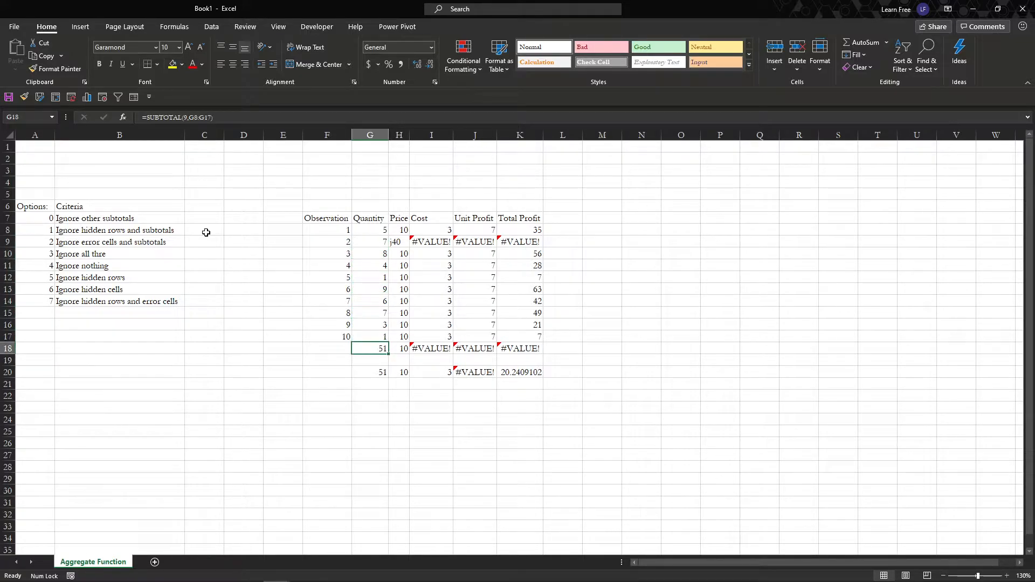
{"action": "key", "text": "F2"}
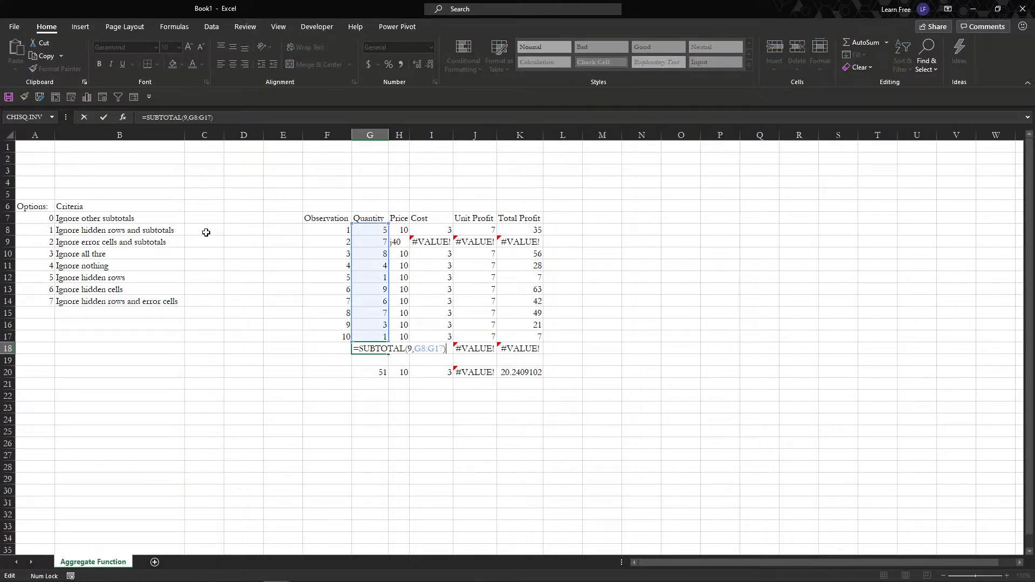
{"action": "key", "text": "Escape"}
- Examine the row 18 summary formulas for Price, Cost, Unit Profit and Total Profit in H18 to K18
{"action": "key", "text": "Right"}
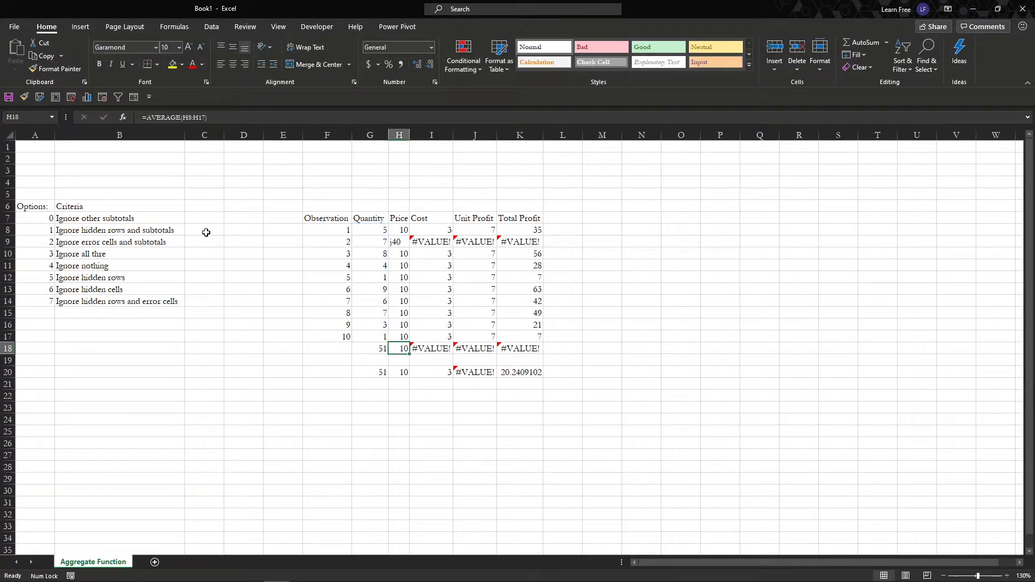
{"action": "key", "text": "F2"}
{"action": "key", "text": "Escape"}
{"action": "key", "text": "Right"}
{"action": "key", "text": "F2"}
{"action": "key", "text": "Escape"}
{"action": "key", "text": "Right"}
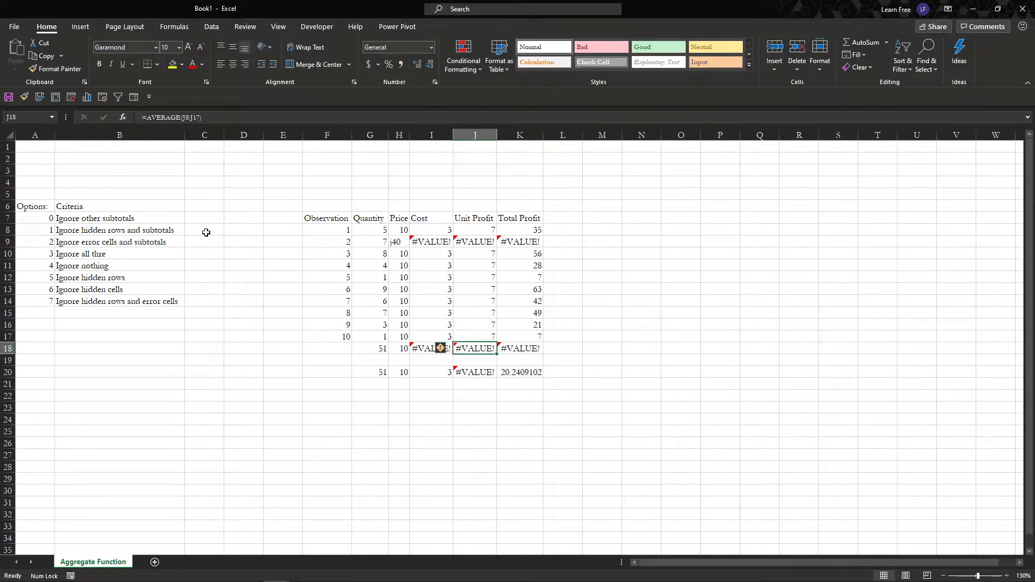
{"action": "key", "text": "F2"}
{"action": "key", "text": "Escape"}
{"action": "key", "text": "Right"}
{"action": "key", "text": "F2"}
{"action": "key", "text": "Escape"}
- Examine the existing AGGREGATE formula for Quantity in G20
{"action": "key", "text": "Left"}
{"action": "key", "text": "Left"}
{"action": "key", "text": "Down"}
{"action": "key", "text": "Left"}
{"action": "key", "text": "Down"}
{"action": "key", "text": "Left"}
{"action": "key", "text": "F2"}
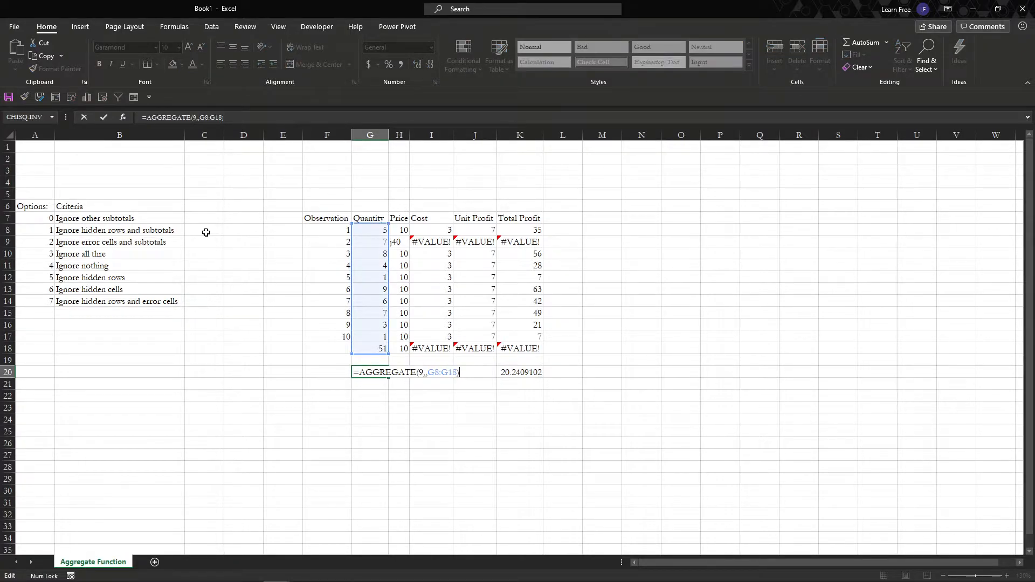
{"action": "key", "text": "Return"}
- Start an AGGREGATE formula in G21 with function number 9 (SUM)
{"action": "type", "text": "=aggr"}
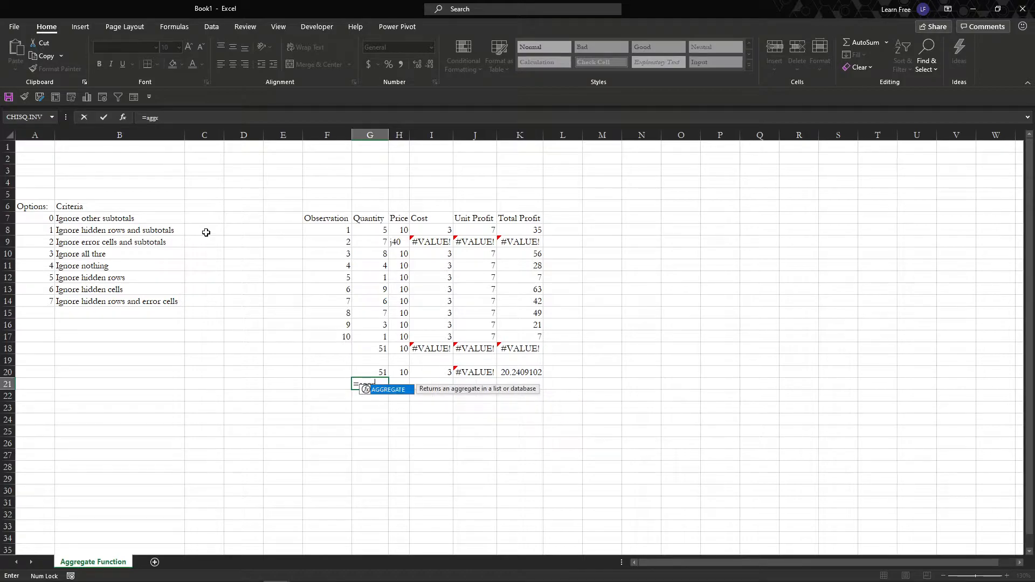
{"action": "key", "text": "Tab"}
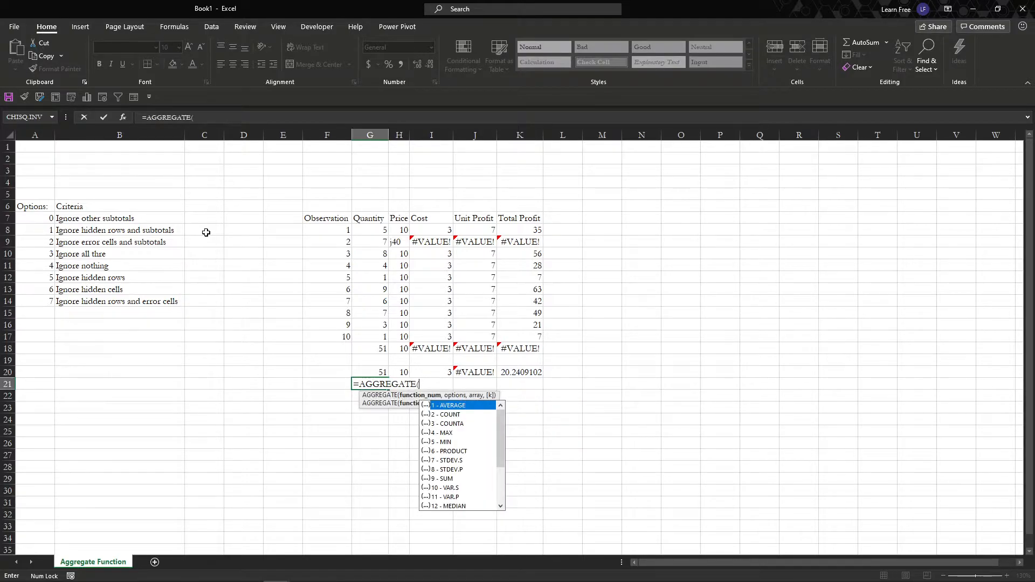
{"action": "type", "text": "9"}
{"action": "key", "text": "BackSpace"}
{"action": "double_click", "coordinate": [451, 480]}
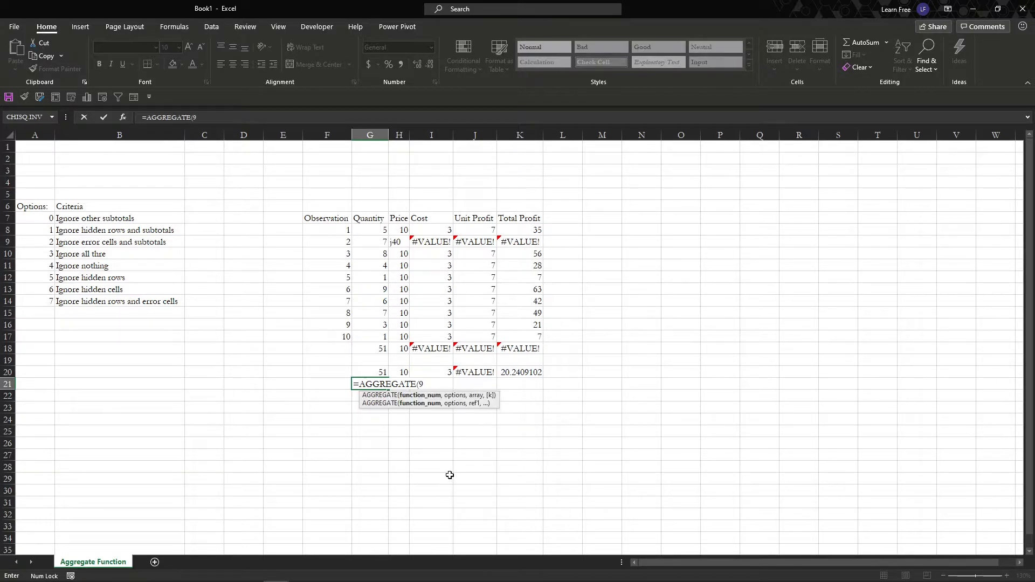
- Complete the G21 formula with option 3 (ignore hidden rows, error values, nested SUBTOTAL and AGGREGATE functions) and the range G8:G20
{"action": "type", "text": ","}
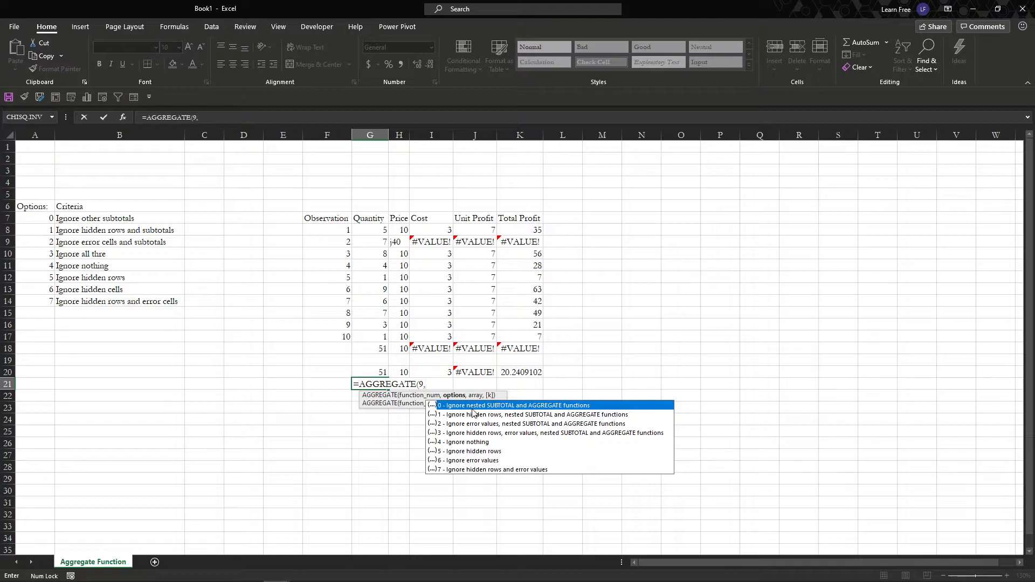
{"action": "left_click", "coordinate": [457, 418]}
{"action": "left_click", "coordinate": [458, 426]}
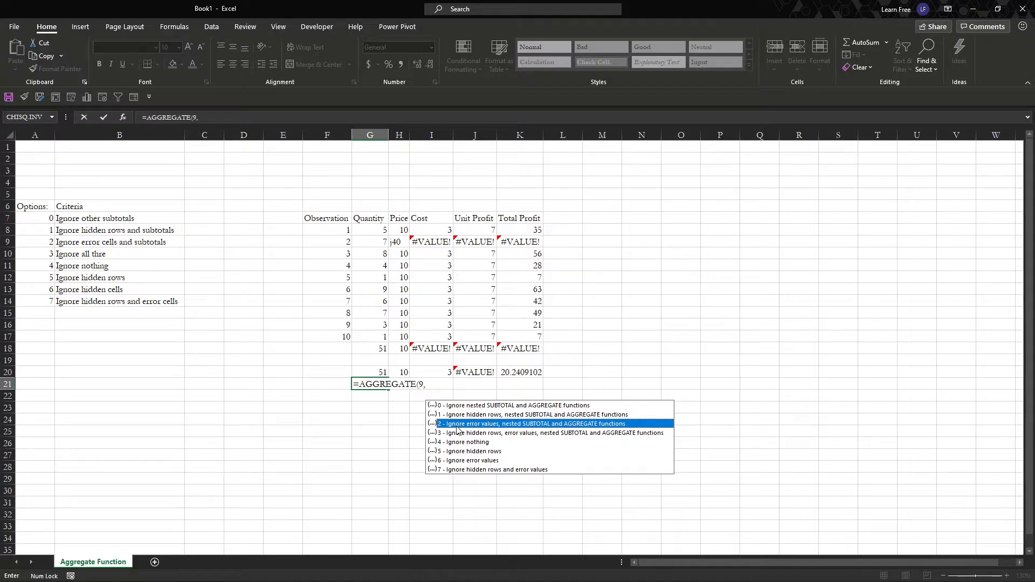
{"action": "left_click", "coordinate": [461, 436]}
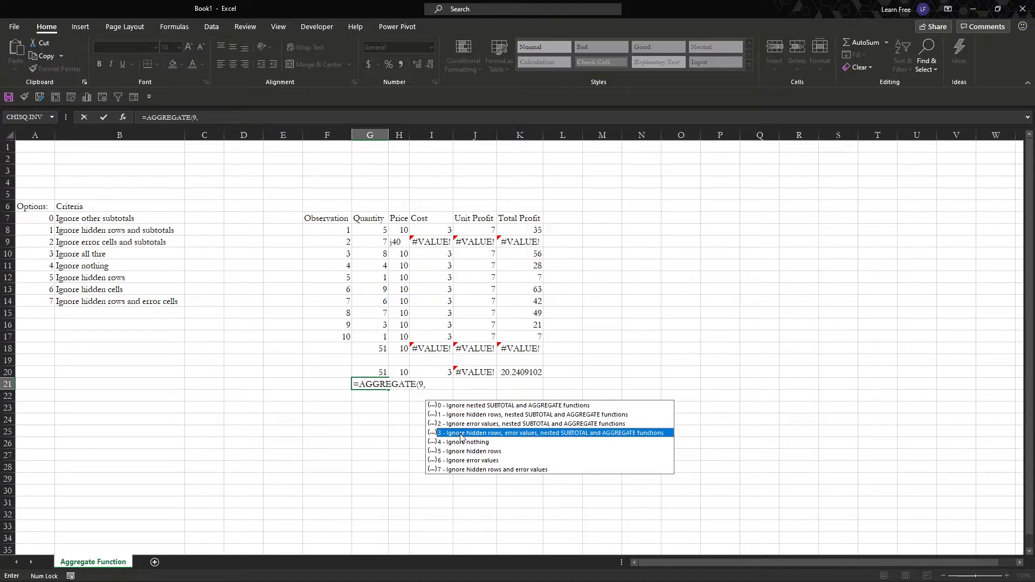
{"action": "double_click", "coordinate": [505, 434]}
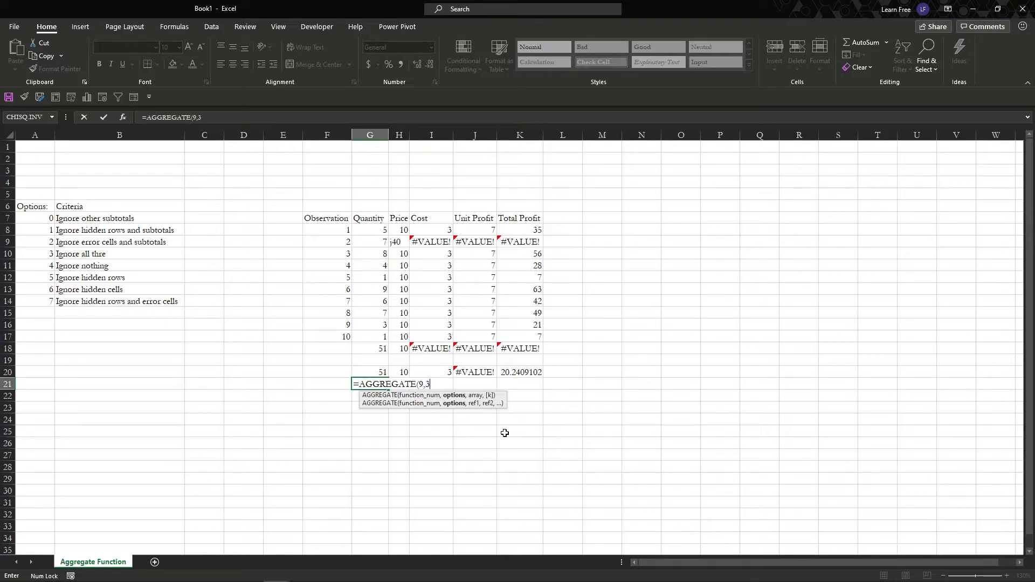
{"action": "type", "text": ","}
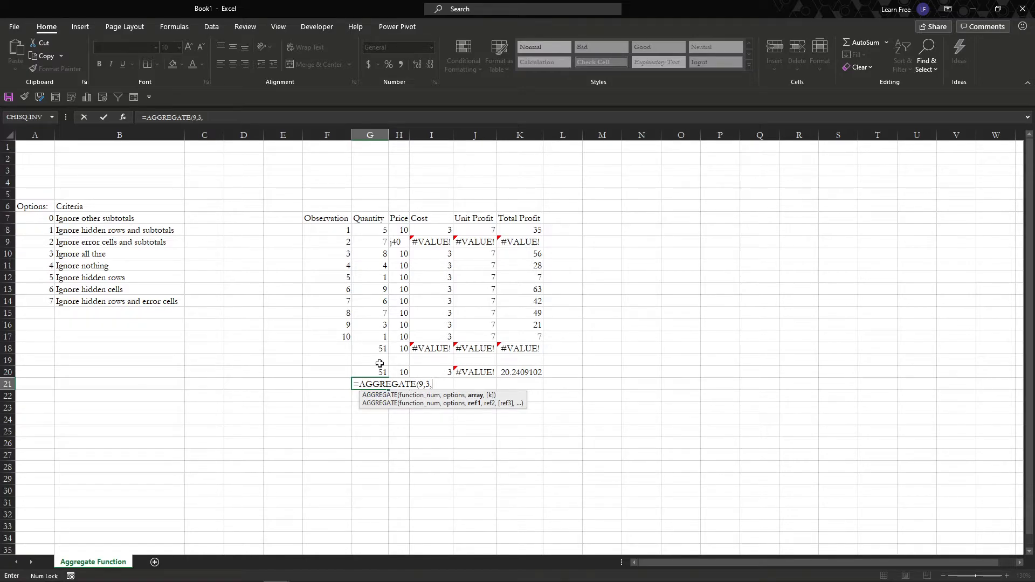
{"action": "left_click_drag", "start_coordinate": [378, 370], "coordinate": [381, 234]}
{"action": "type", "text": ")"}
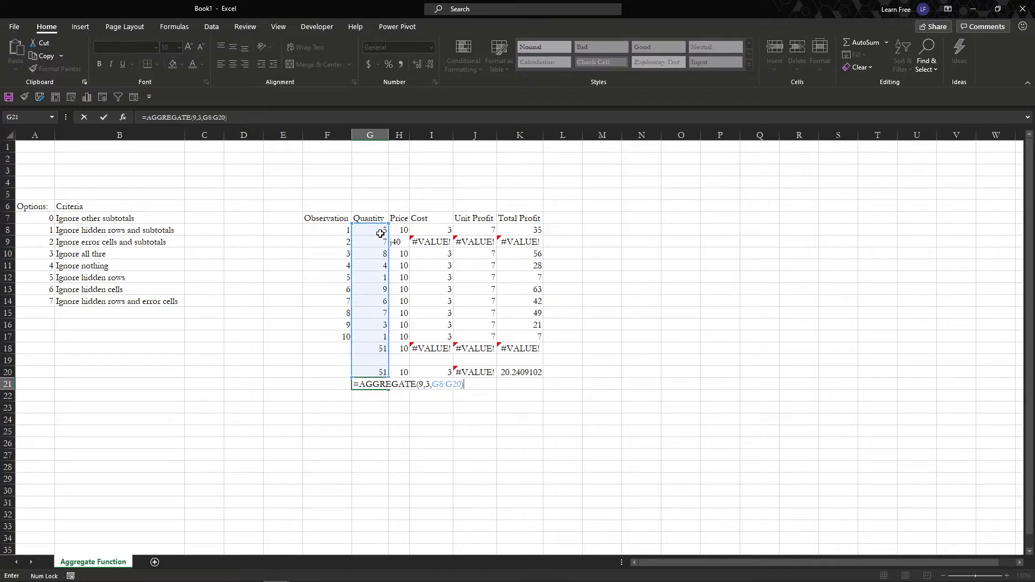
{"action": "key", "text": "Return"}
- Add filters to the header row of the observation table, F7 to K7
{"action": "key", "text": "ctrl+Up"}
{"action": "key", "text": "ctrl+Up"}
{"action": "key", "text": "ctrl+Up"}
{"action": "key", "text": "ctrl+Up"}
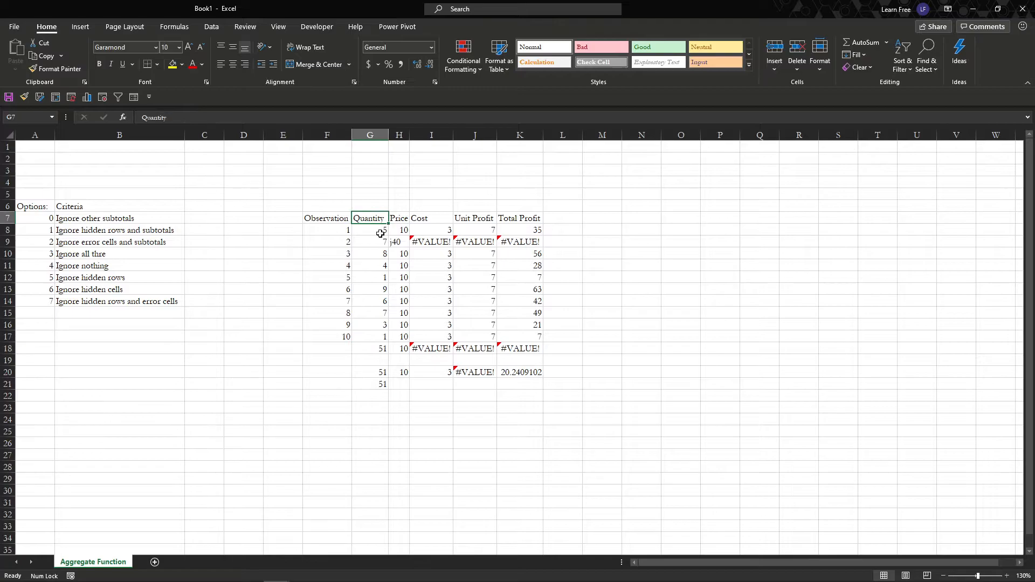
{"action": "key", "text": "Left"}
{"action": "key", "text": "ctrl+shift+Right"}
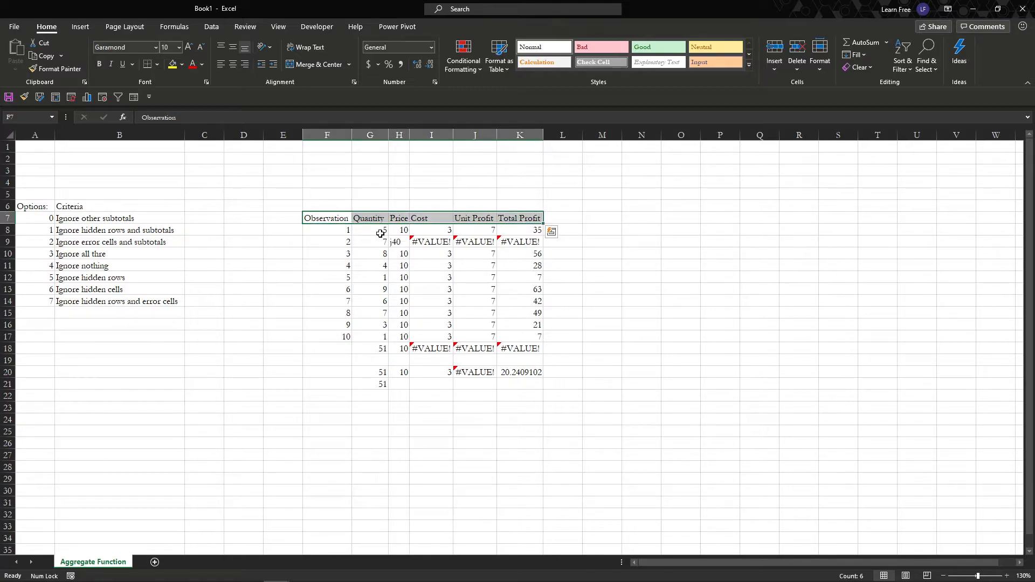
{"action": "key", "text": "Right"}
{"action": "key", "text": "ctrl+shift+l"}
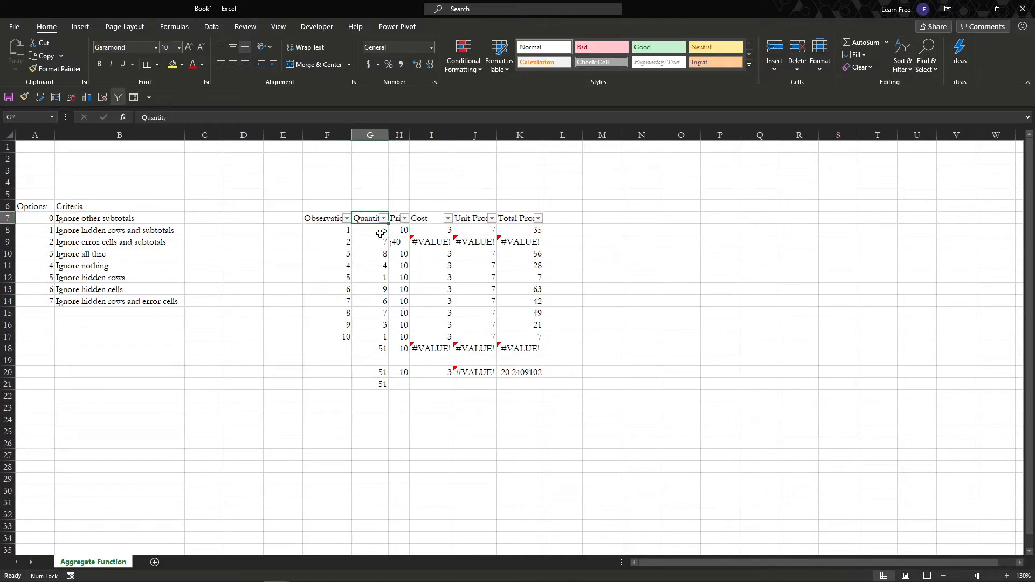
- Filter out observation 2 in the Observation column and compare the Quantity totals in G18, G20 and G21
{"action": "key", "text": "Left"}
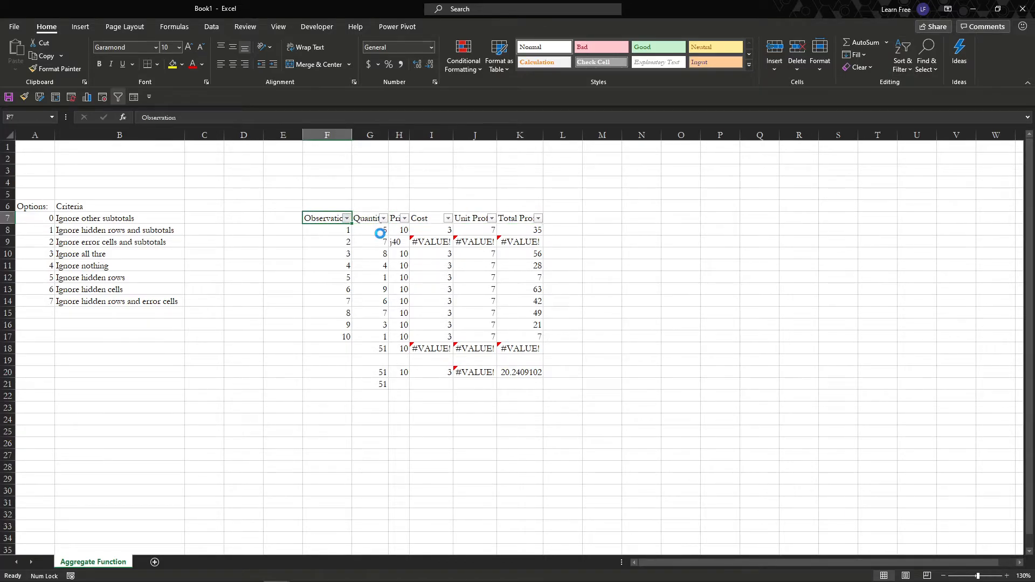
{"action": "key", "text": "alt+Down"}
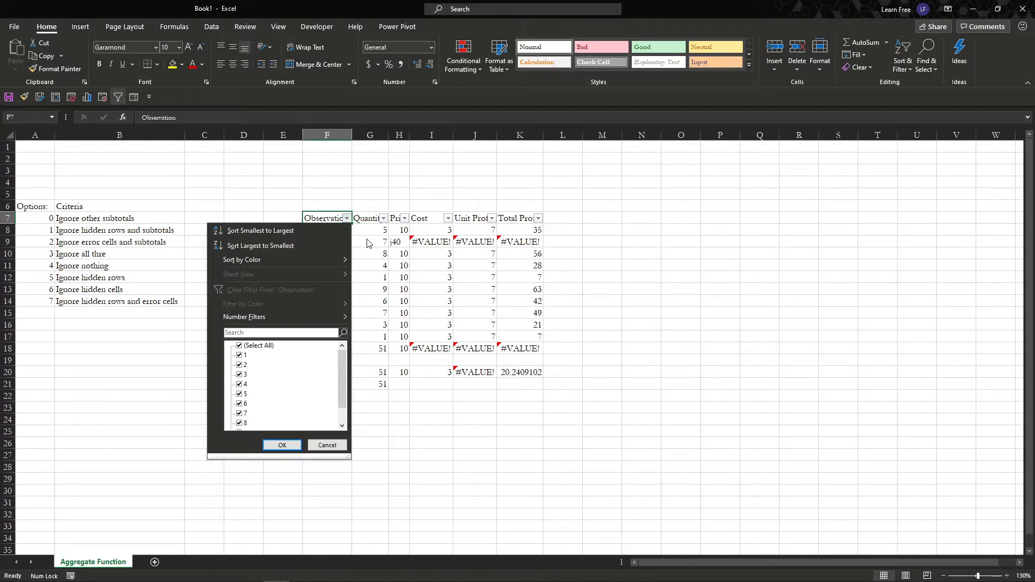
{"action": "left_click", "coordinate": [238, 366]}
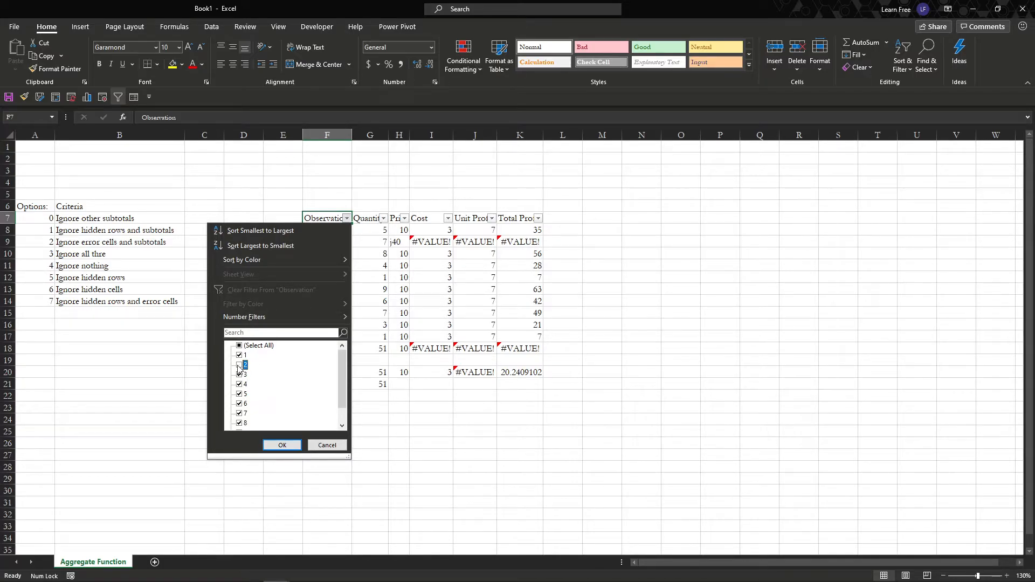
{"action": "left_click", "coordinate": [281, 444]}
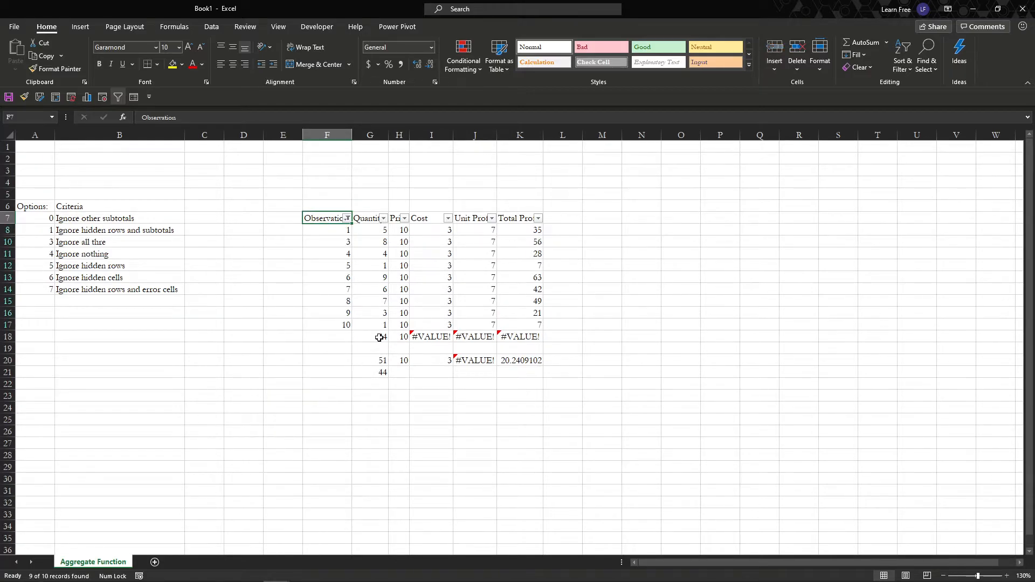
{"action": "left_click", "coordinate": [380, 339]}
{"action": "left_click", "coordinate": [377, 373]}
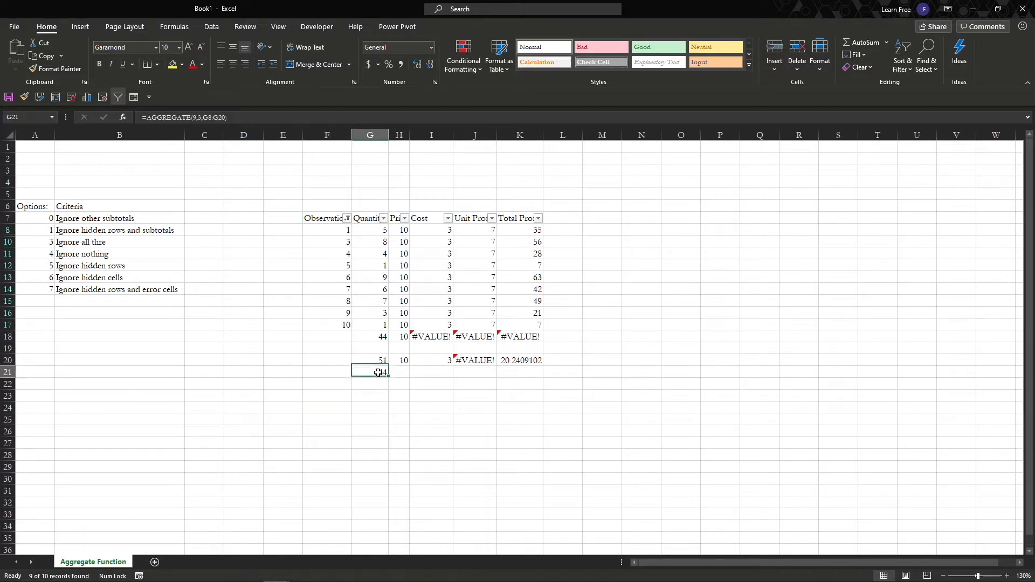
{"action": "left_click", "coordinate": [371, 358]}
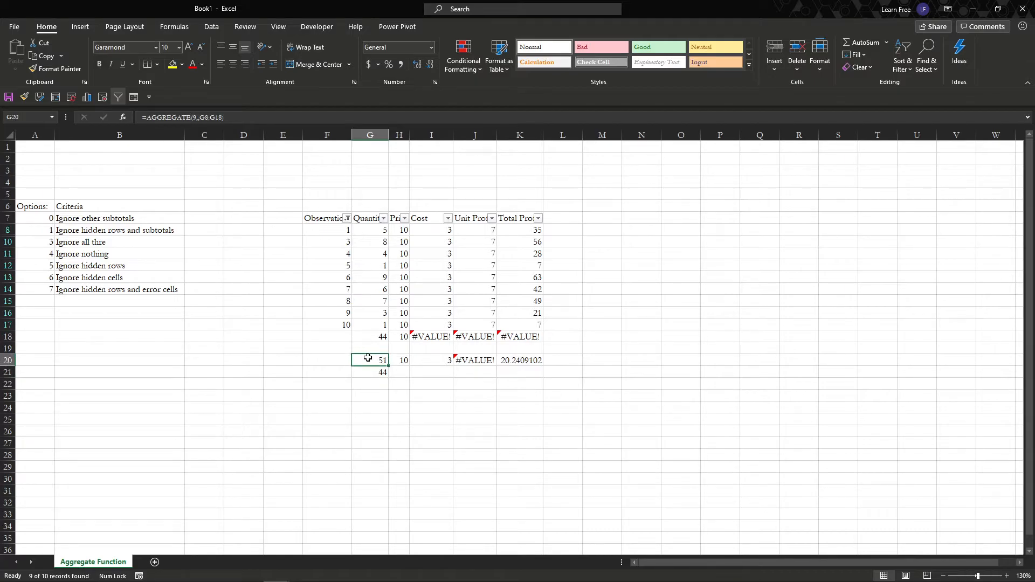
{"action": "left_click", "coordinate": [367, 374]}
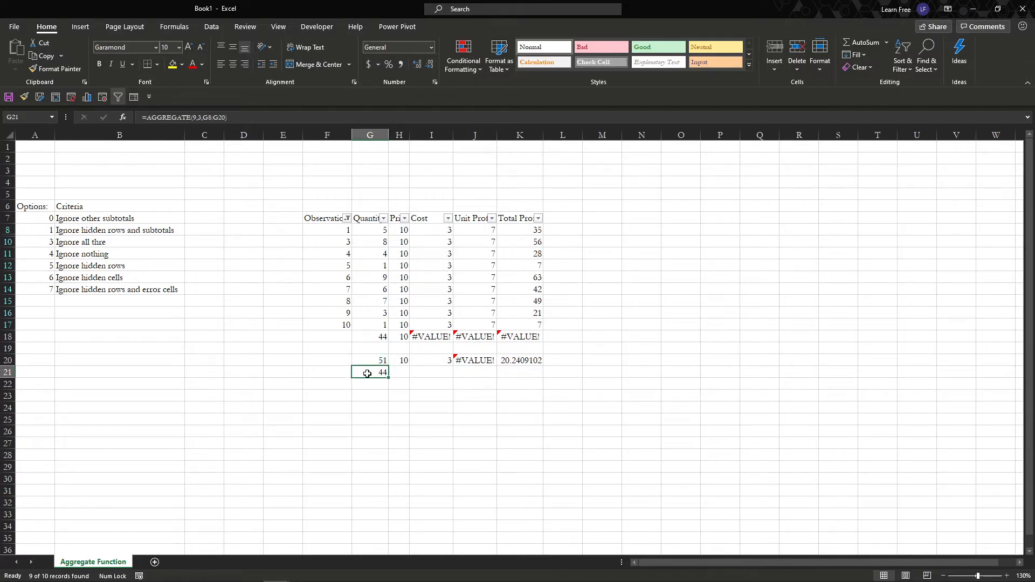
- Clear the filter from the Observation column
{"action": "left_click", "coordinate": [348, 225]}
{"action": "left_click", "coordinate": [348, 219]}
{"action": "left_click", "coordinate": [258, 290]}
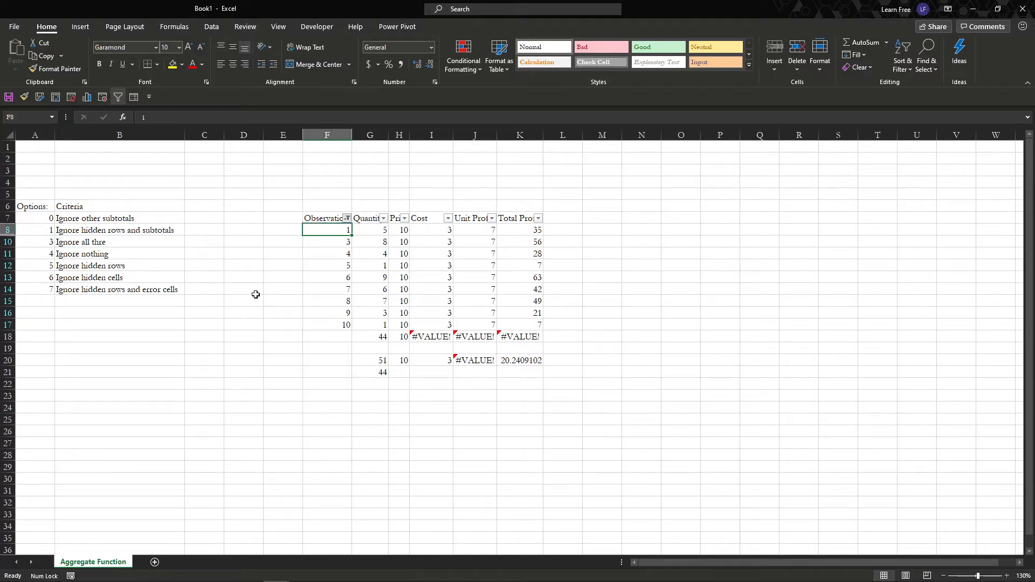
- Clear the existing Cost formula in I20 and start a new AGGREGATE formula with function number 1 (AVERAGE)
{"action": "left_click", "coordinate": [438, 349]}
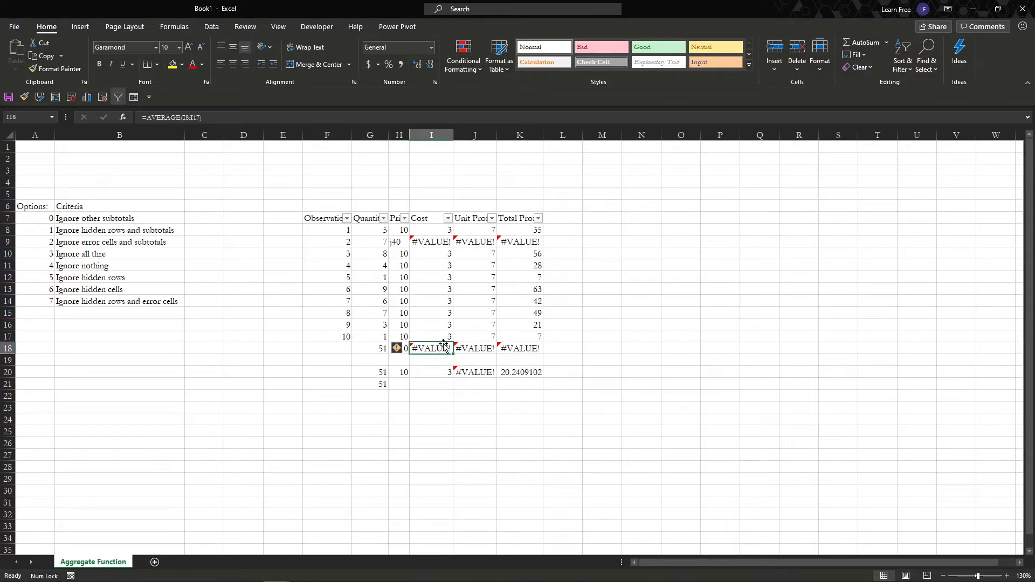
{"action": "key", "text": "Down"}
{"action": "key", "text": "Down"}
{"action": "key", "text": "Delete"}
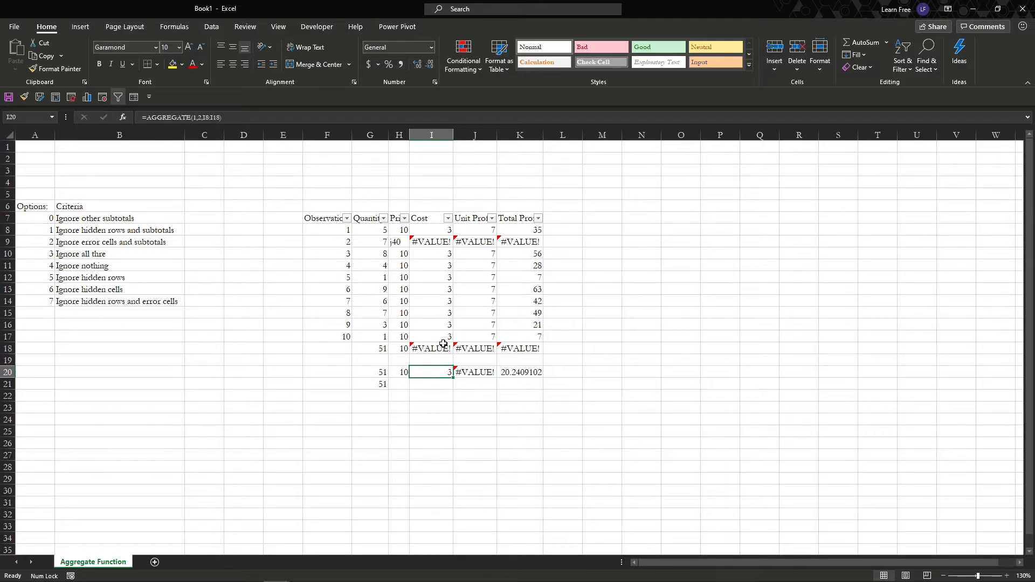
{"action": "type", "text": "=agg"}
{"action": "key", "text": "Tab"}
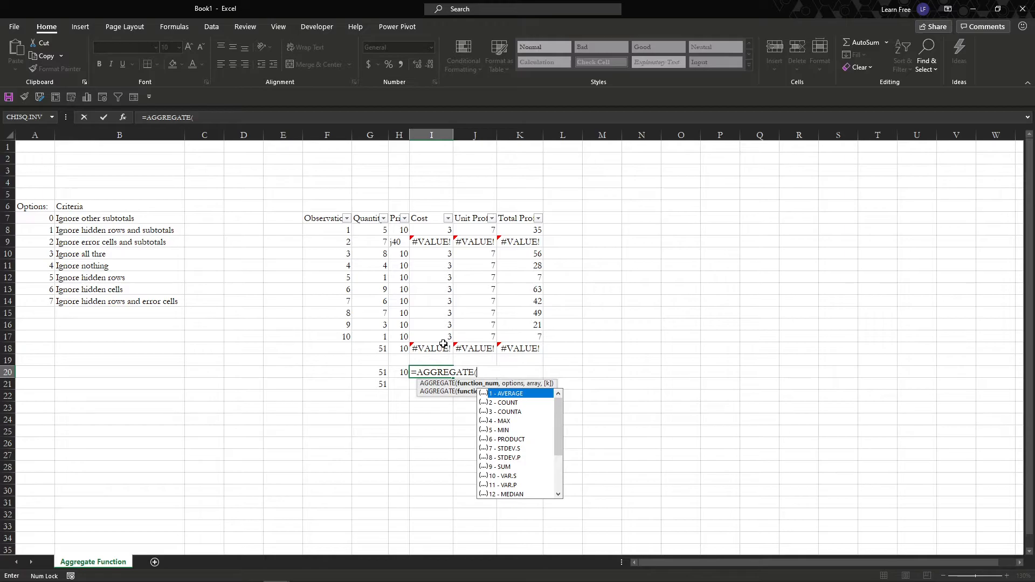
{"action": "type", "text": "1,"}
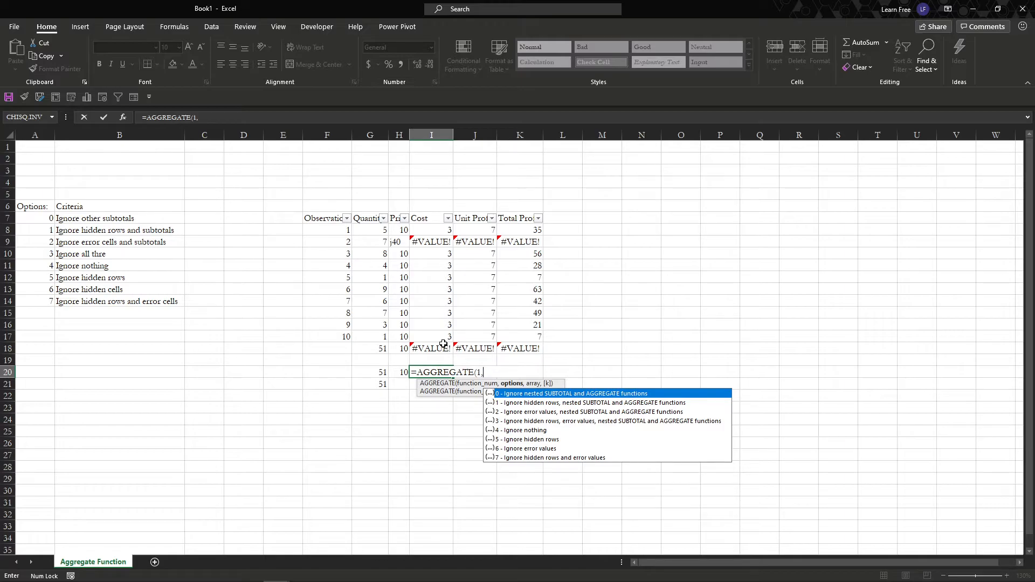
- Complete the AVERAGE AGGREGATE formula in I20 with option 3 and the Cost range I8:I18
{"action": "key", "text": "Down"}
{"action": "key", "text": "Down"}
{"action": "key", "text": "Down"}
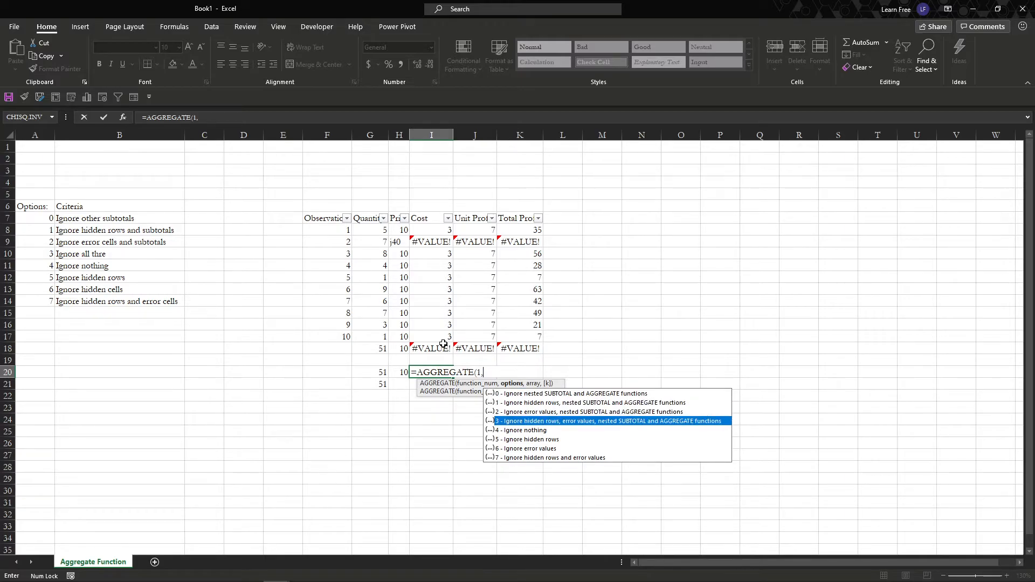
{"action": "type", "text": "3,"}
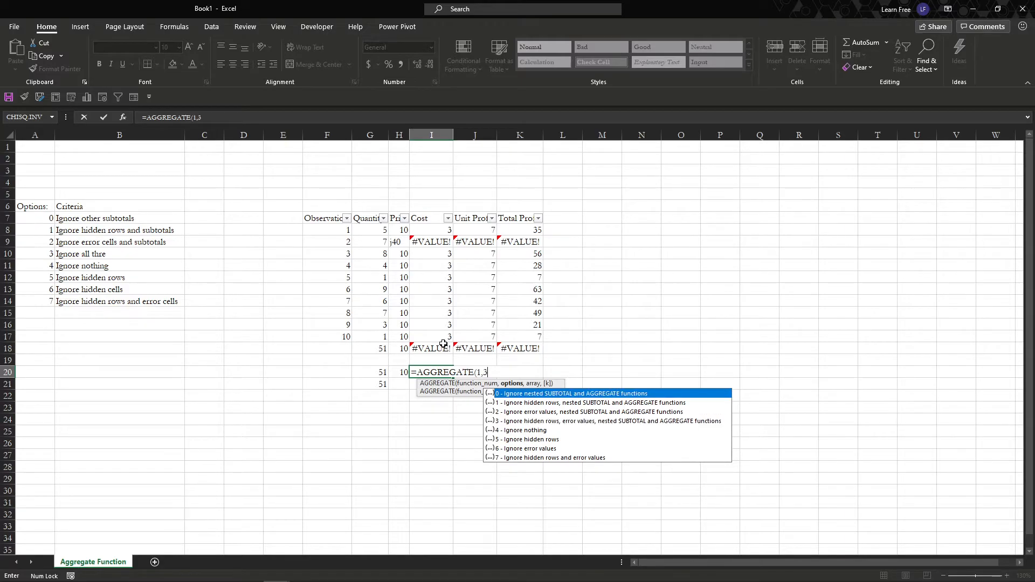
{"action": "left_click", "coordinate": [443, 344]}
{"action": "key", "text": "ctrl+shift+Up"}
{"action": "key", "text": "shift+Down"}
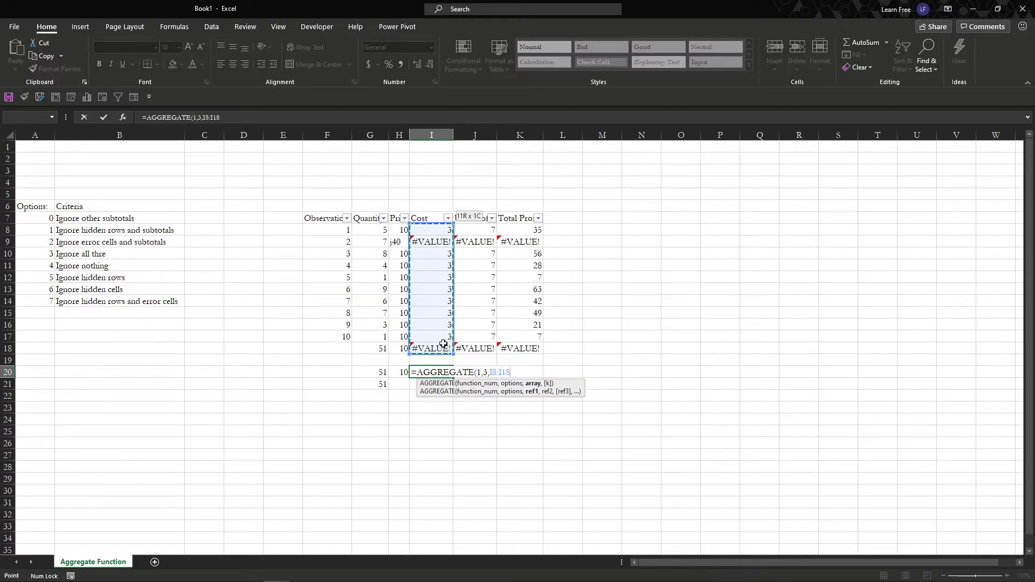
{"action": "key", "text": "Return"}
- Re-enter the Unit Profit formula in J20 as =AGGREGATE(6,4,J8:J18), using PRODUCT and ignoring nothing
{"action": "key", "text": "Up"}
{"action": "key", "text": "Right"}
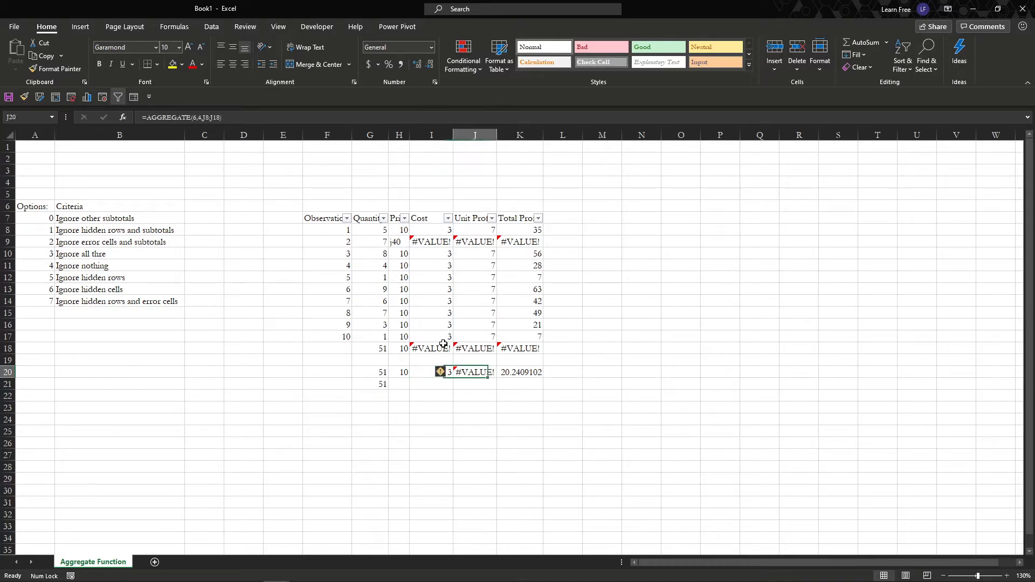
{"action": "type", "text": "="}
{"action": "key", "text": "Escape"}
{"action": "key", "text": "F2"}
{"action": "key", "text": "Escape"}
{"action": "type", "text": "=agg"}
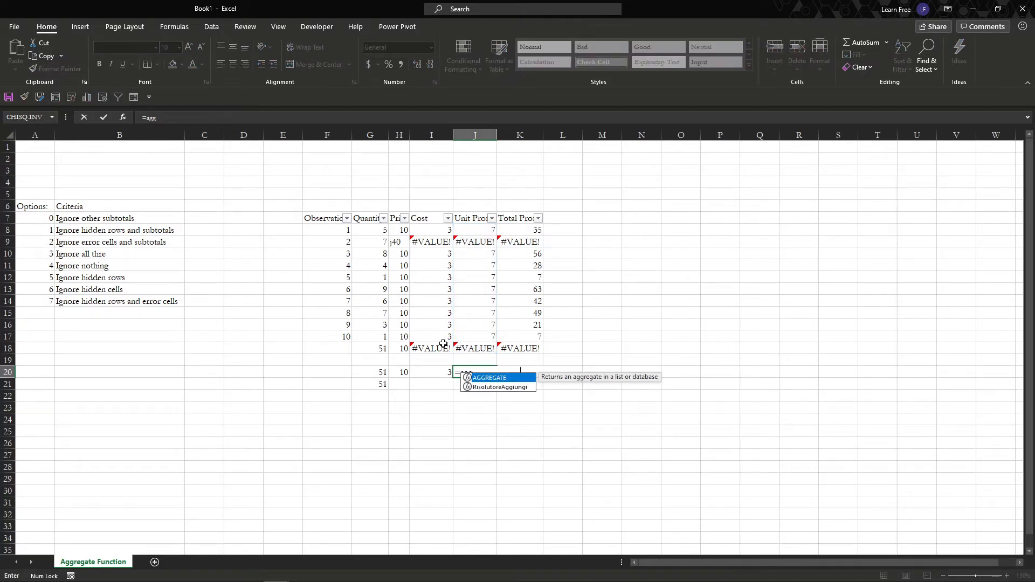
{"action": "key", "text": "Tab"}
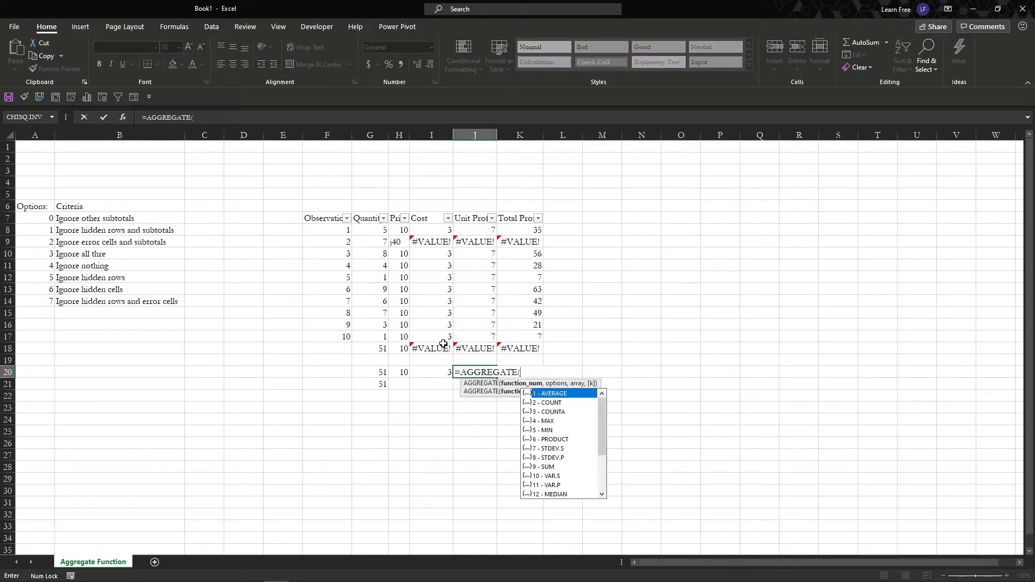
{"action": "type", "text": "6,"}
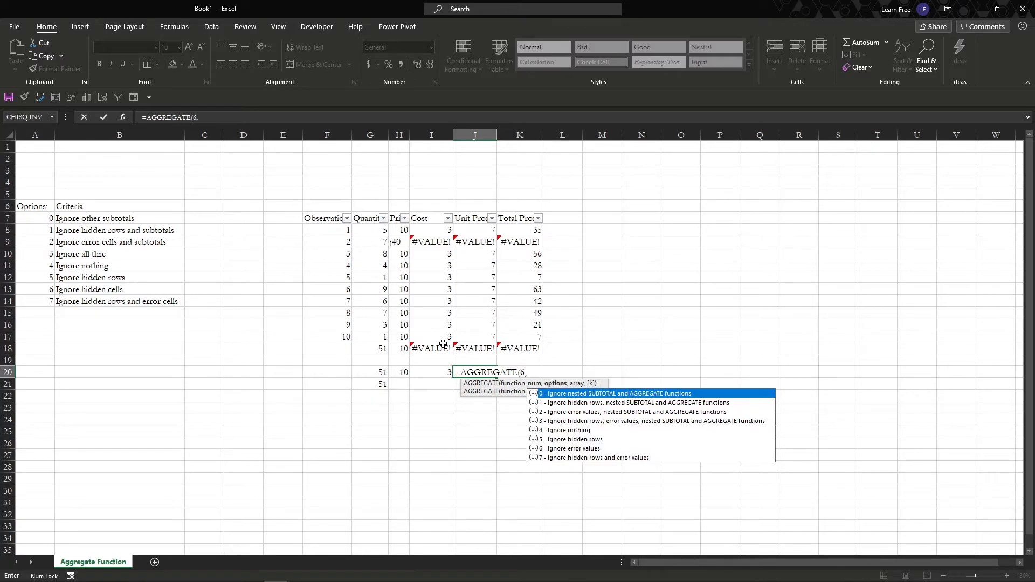
{"action": "type", "text": "4,J8:J18)"}
{"action": "key", "text": "ctrl+Return"}
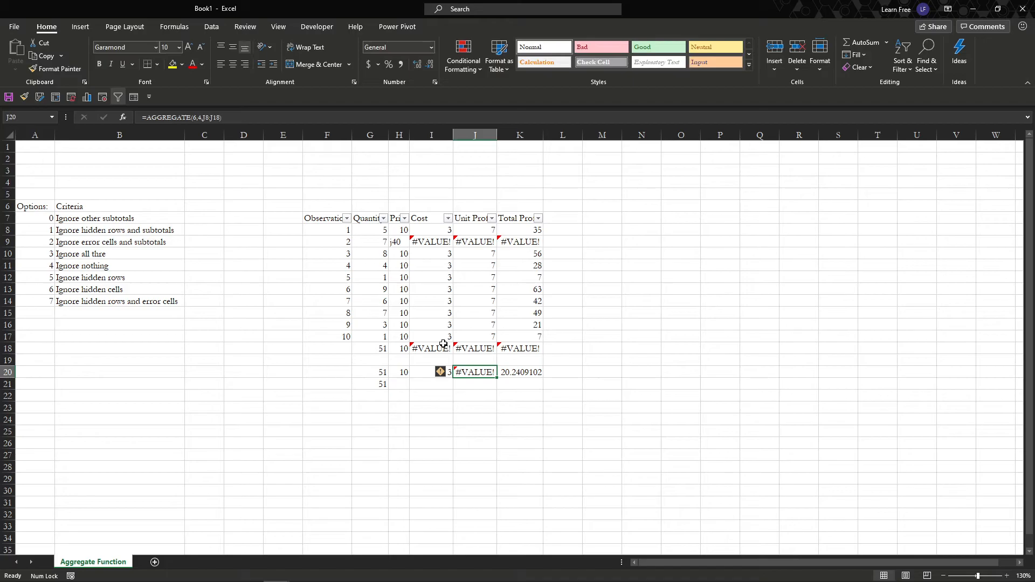
- Examine the formulas and referenced ranges behind the Unit Profit results in J20 and J18
{"action": "key", "text": "F2"}
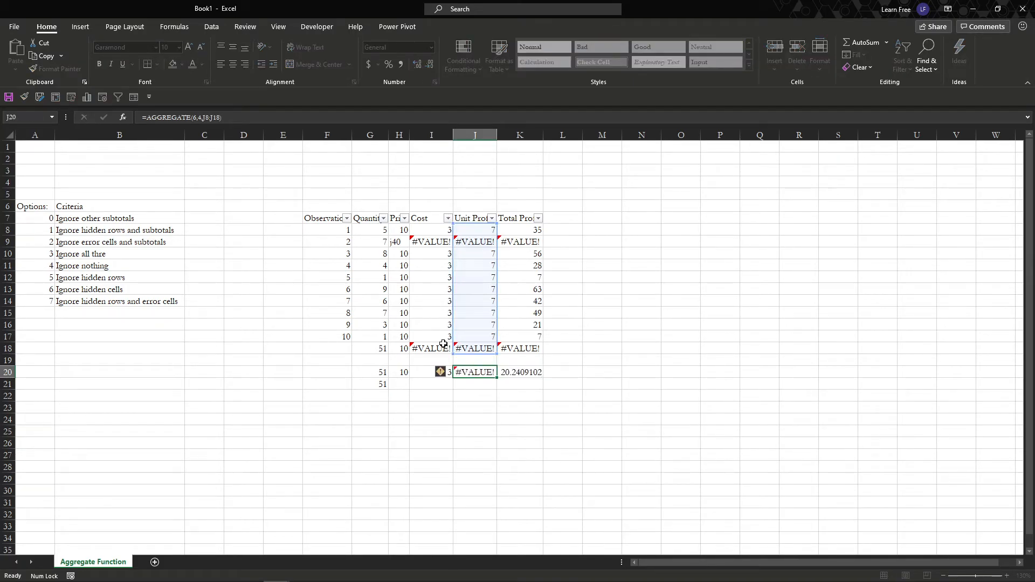
{"action": "key", "text": "Escape"}
{"action": "key", "text": "Down"}
{"action": "key", "text": "Up"}
{"action": "key", "text": "Up"}
{"action": "key", "text": "Up"}
{"action": "key", "text": "F2"}
{"action": "key", "text": "Escape"}
- Enter an AGGREGATE formula in J21 with function 1 (AVERAGE) and option 3 over the Unit Profit cells above
{"action": "key", "text": "Down"}
{"action": "key", "text": "Down"}
{"action": "key", "text": "Down"}
{"action": "type", "text": "=ag"}
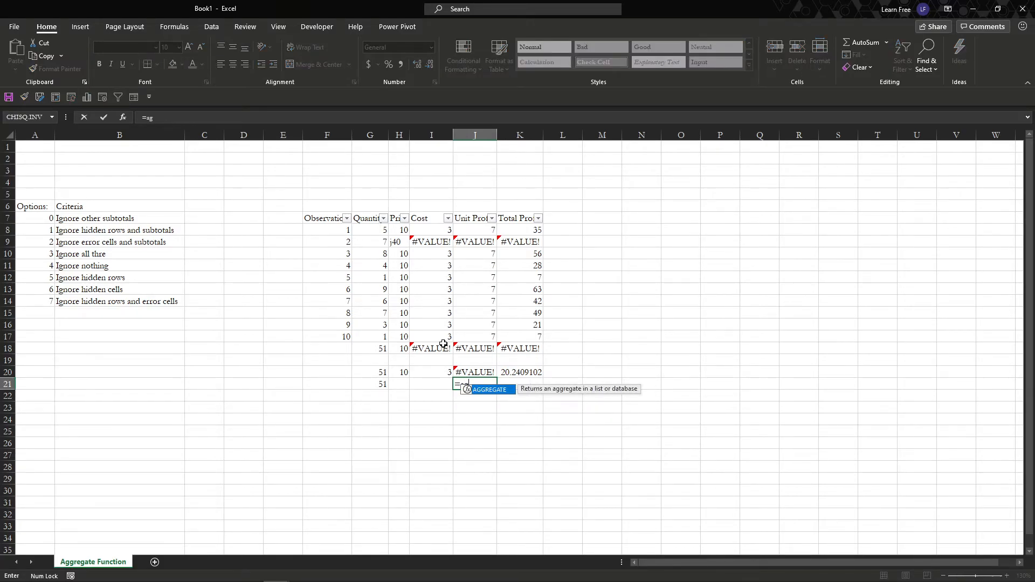
{"action": "key", "text": "Tab"}
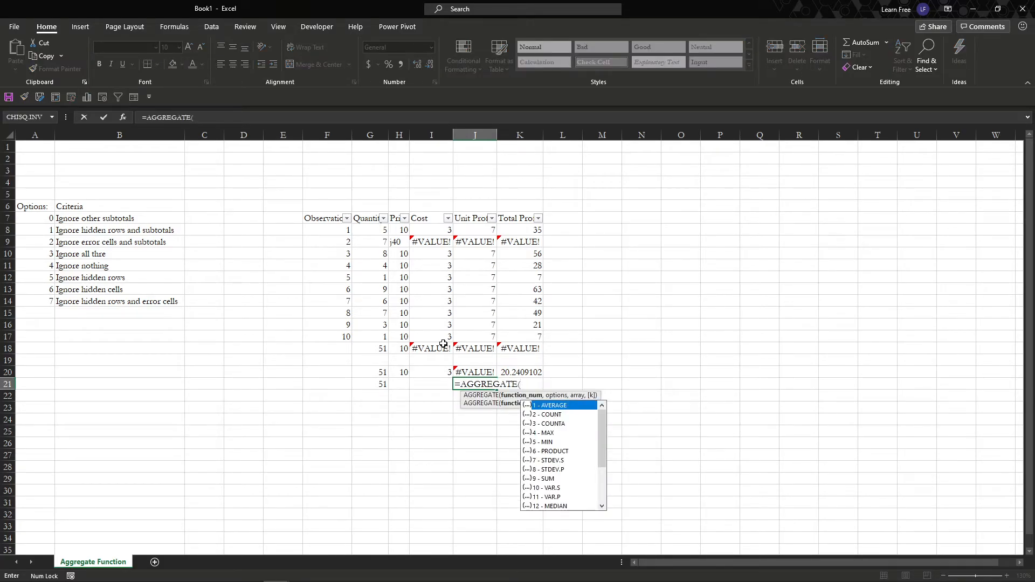
{"action": "type", "text": "1,3,"}
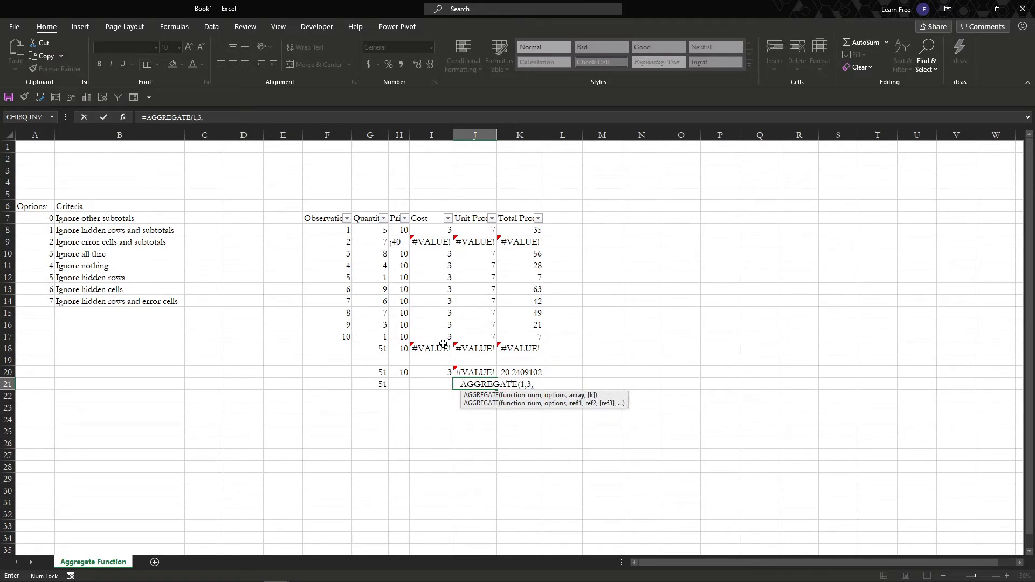
{"action": "key", "text": "Up"}
{"action": "key", "text": "ctrl+shift+Up"}
{"action": "key", "text": "ctrl+shift+Up"}
{"action": "key", "text": "shift+Down"}
{"action": "key", "text": "Return"}
- Start an AGGREGATE formula in K21 with function number 10 (VAR.S)
{"action": "key", "text": "Up"}
{"action": "key", "text": "Right"}
{"action": "key", "text": "Up"}
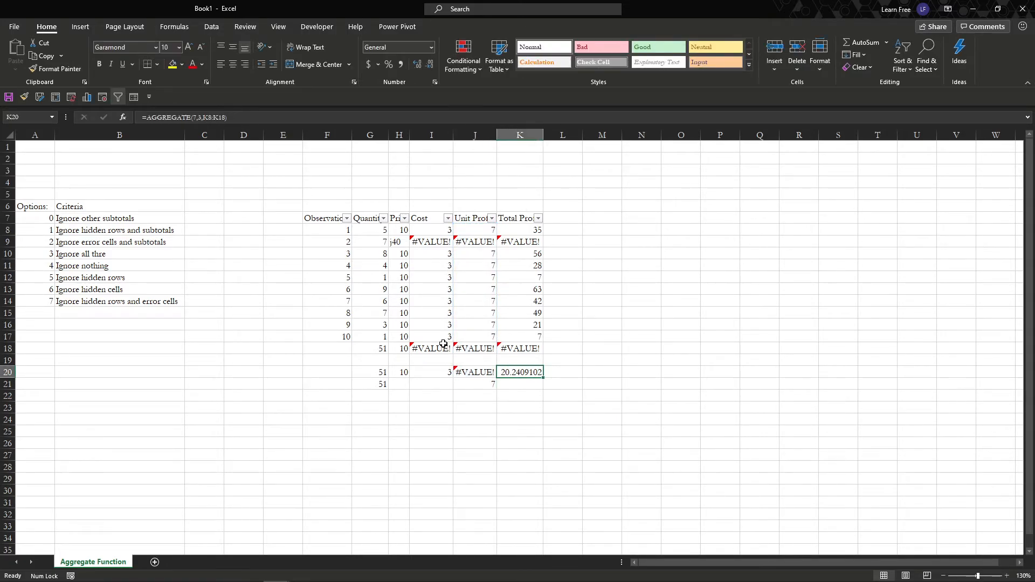
{"action": "key", "text": "Down"}
{"action": "type", "text": "="}
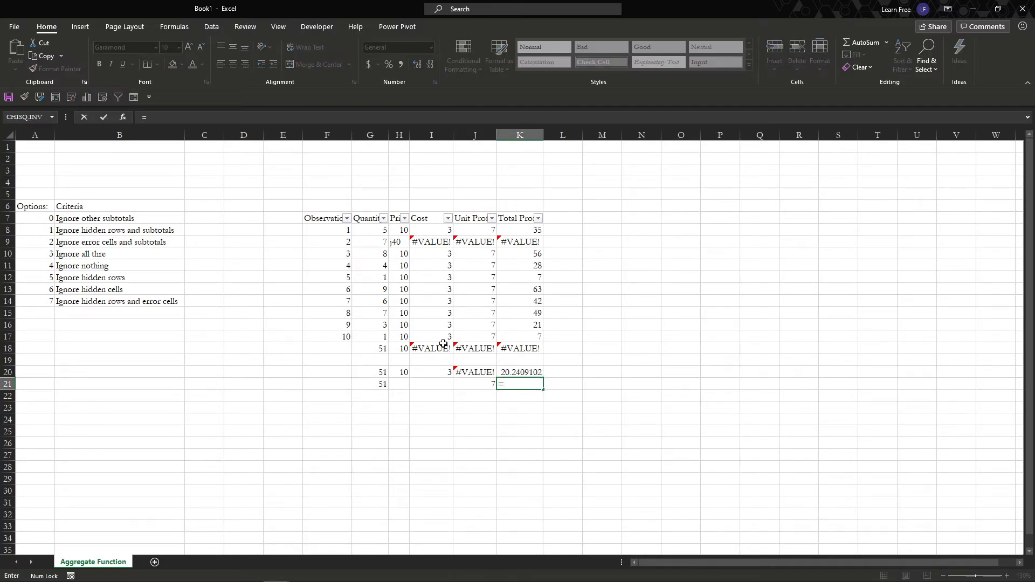
{"action": "type", "text": "agg"}
{"action": "key", "text": "Tab"}
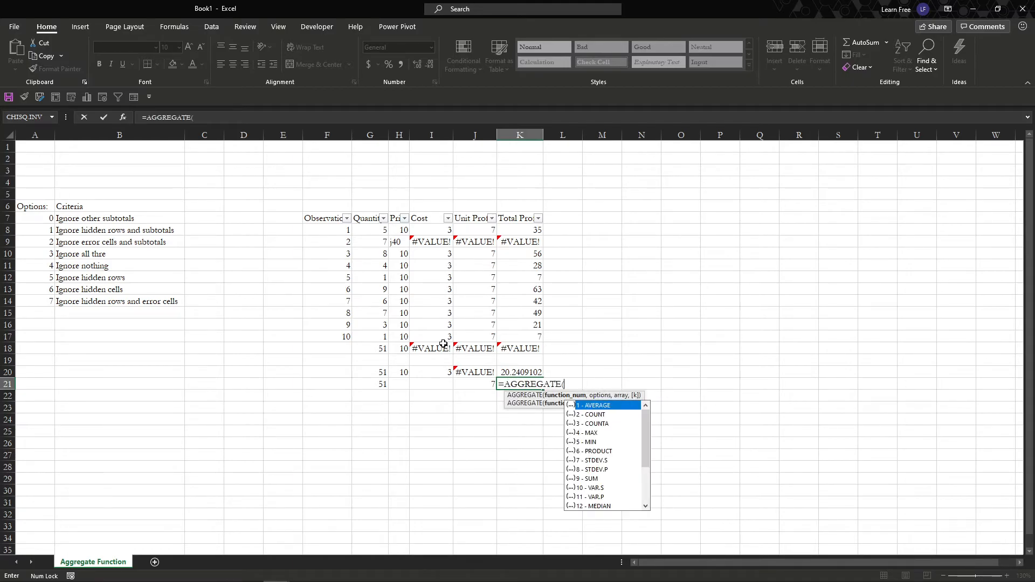
{"action": "key", "text": "Down"}
{"action": "key", "text": "Down"}
{"action": "key", "text": "Down"}
{"action": "key", "text": "Down"}
{"action": "key", "text": "Down"}
{"action": "key", "text": "Down"}
{"action": "key", "text": "Down"}
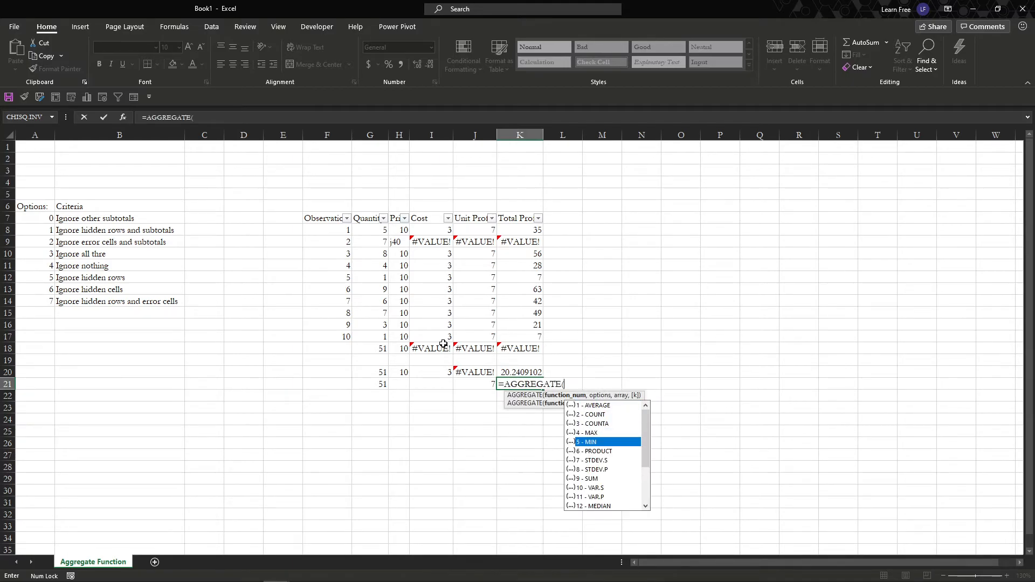
{"action": "key", "text": "Down"}
{"action": "key", "text": "Down"}
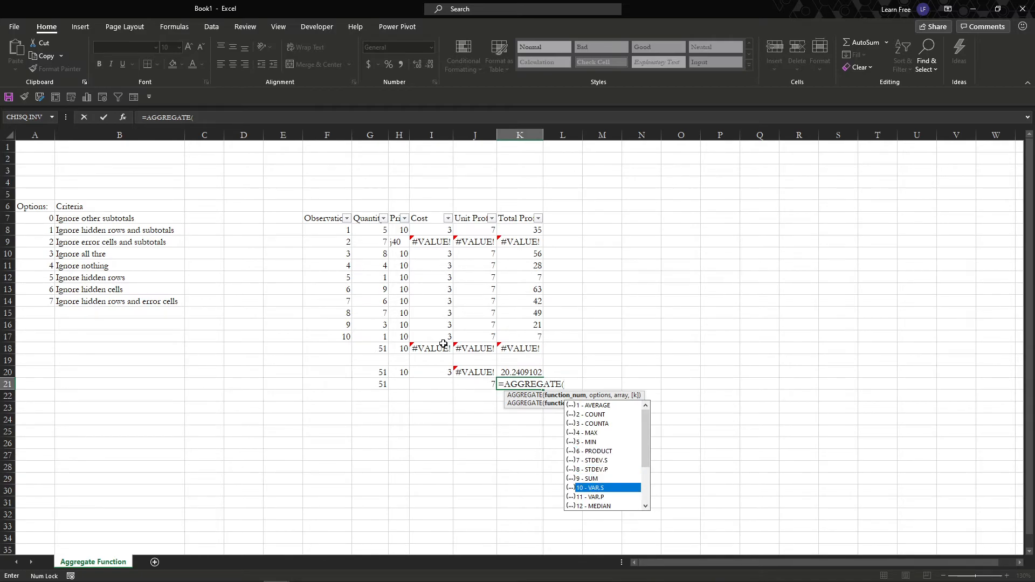
{"action": "key", "text": "Down"}
{"action": "key", "text": "Up"}
{"action": "type", "text": "10,"}
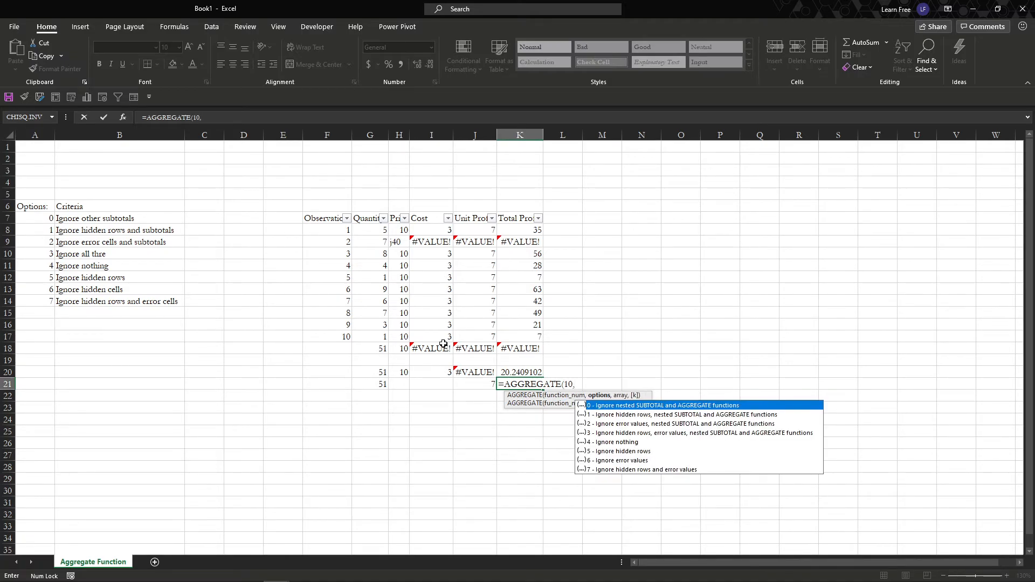
- Complete the VAR.S formula in K21 with option 3 and the Total Profit range K8:K20
{"action": "type", "text": "3,"}
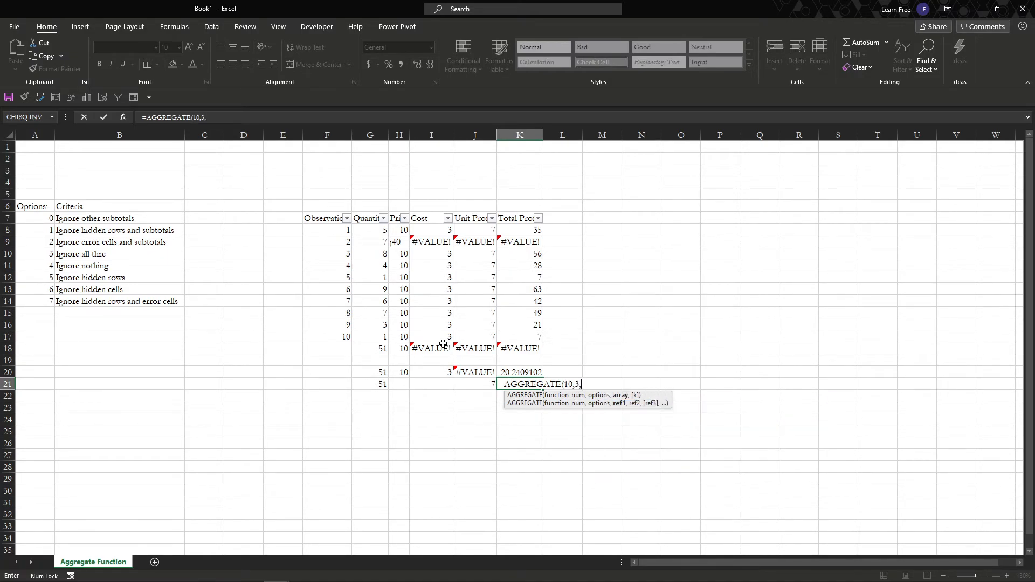
{"action": "key", "text": "Up"}
{"action": "key", "text": "ctrl+shift+Up"}
{"action": "key", "text": "ctrl+shift+Up"}
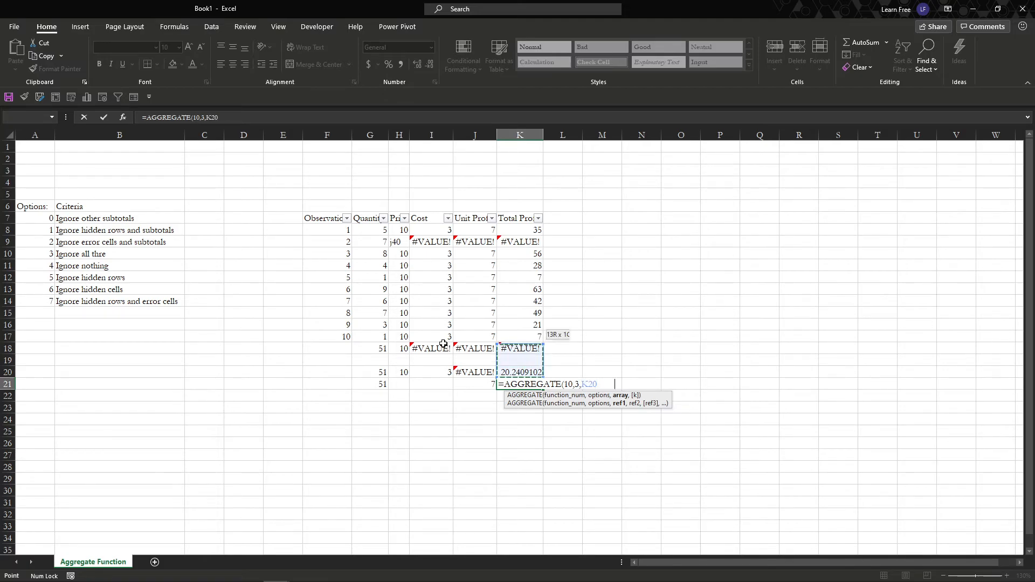
{"action": "key", "text": "shift+Down"}
{"action": "type", "text": "\\"}
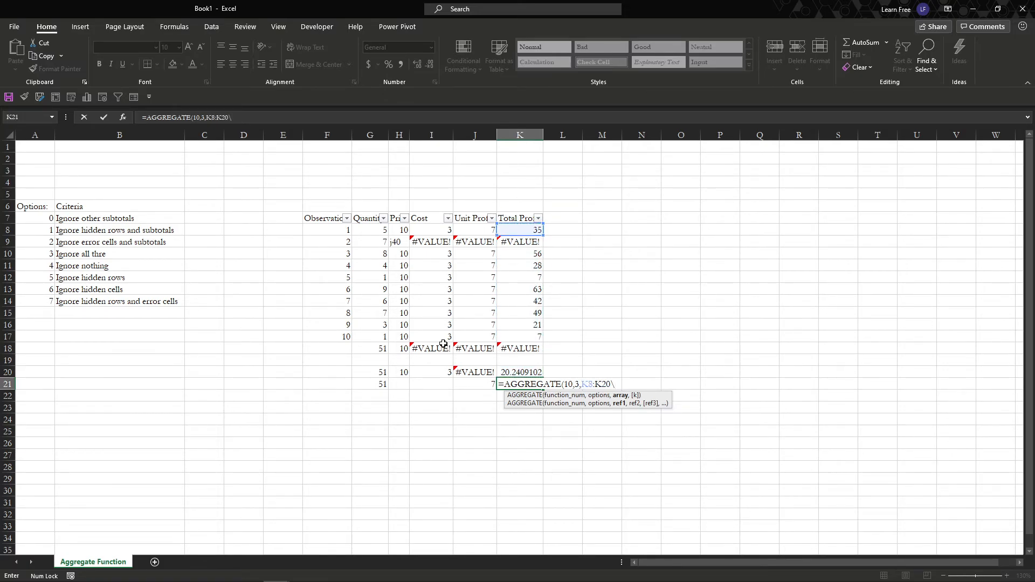
{"action": "key", "text": "BackSpace"}
{"action": "type", "text": ")"}
{"action": "key", "text": "Return"}
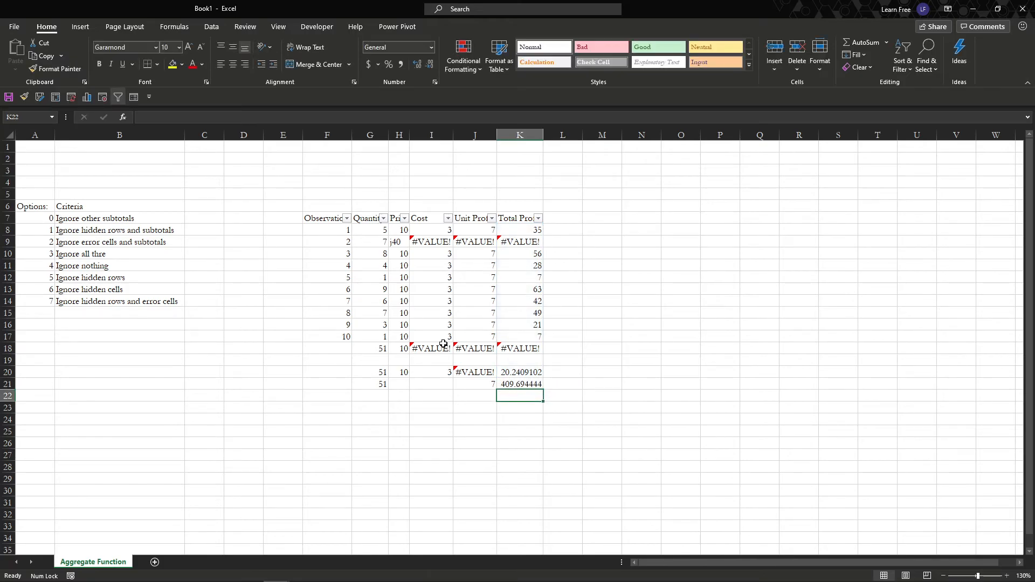
- Start an AGGREGATE formula in K22 with function number 7 (STDEV.S)
{"action": "type", "text": "="}
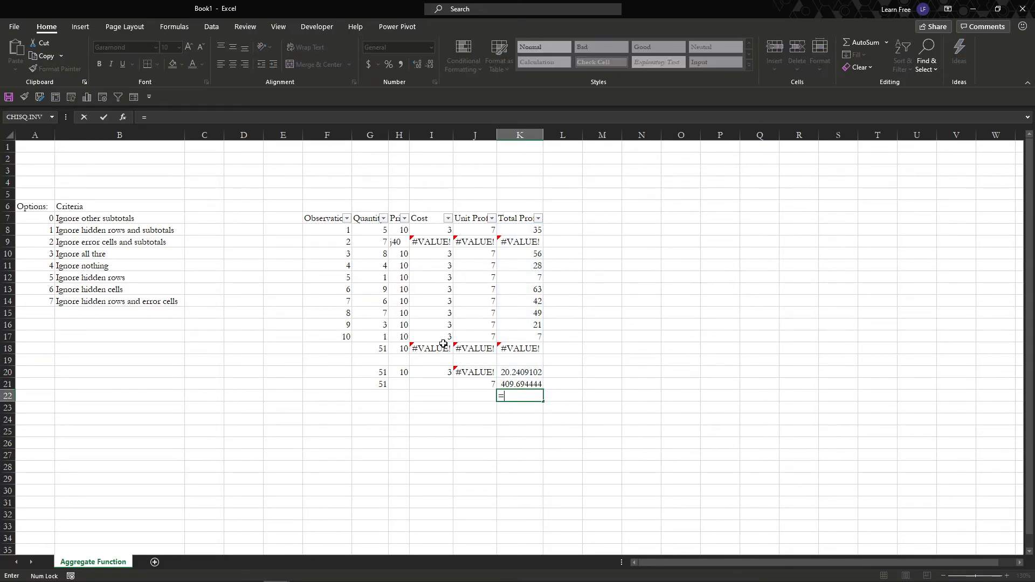
{"action": "type", "text": "agg"}
{"action": "key", "text": "Tab"}
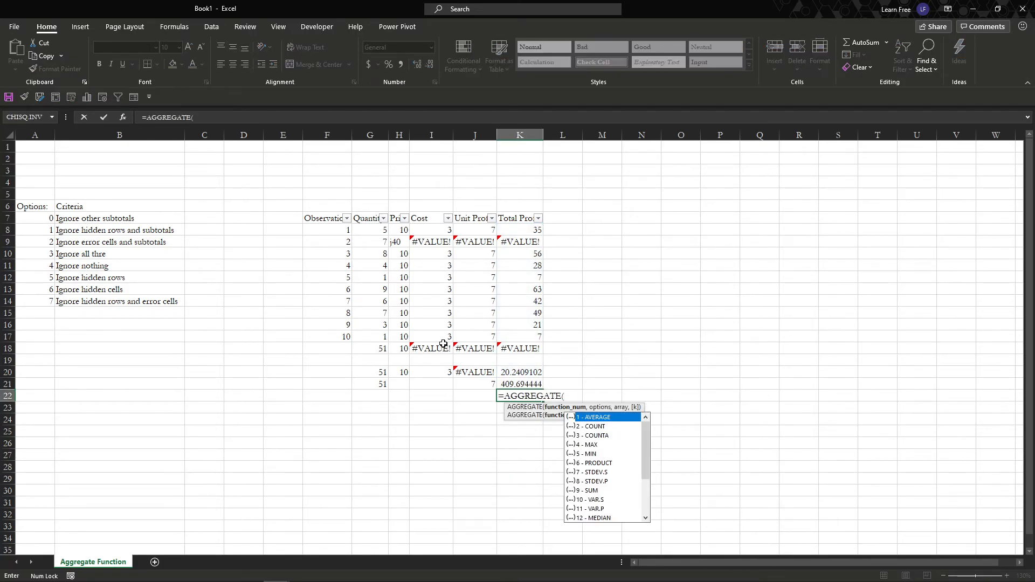
{"action": "key", "text": "Down"}
{"action": "key", "text": "Down"}
{"action": "key", "text": "Down"}
{"action": "key", "text": "Down"}
{"action": "key", "text": "Down"}
{"action": "key", "text": "Down"}
{"action": "type", "text": "7,"}
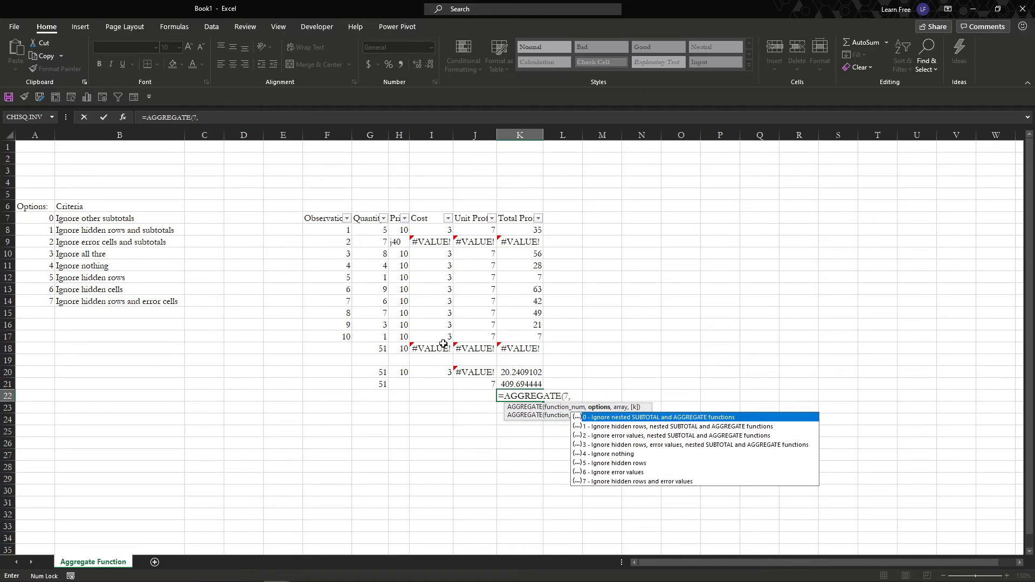
- Complete the STDEV.S formula in K22 with option 3 over the Total Profit cells above it
{"action": "type", "text": "3,"}
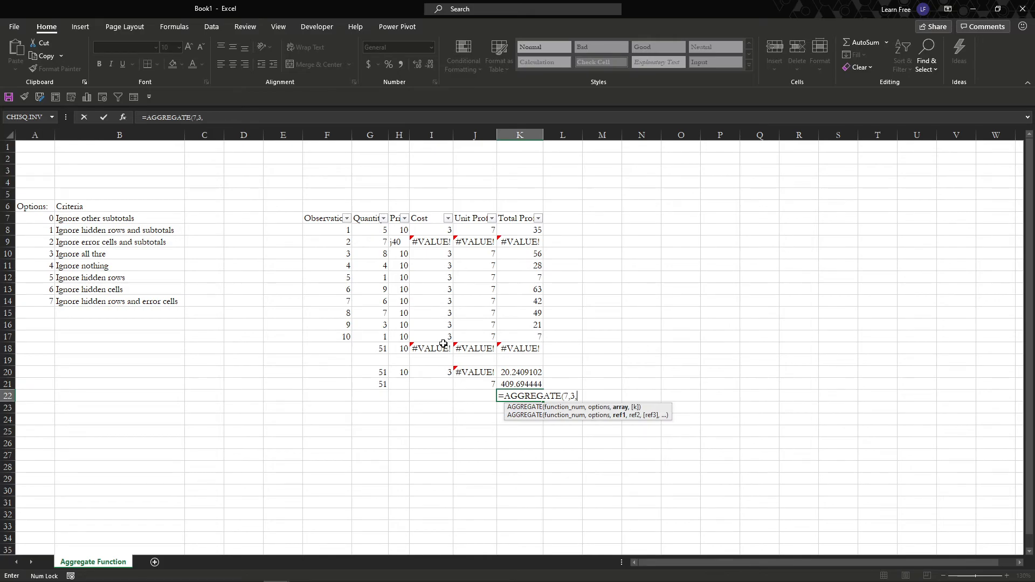
{"action": "key", "text": "Up"}
{"action": "key", "text": "shift+Up"}
{"action": "key", "text": "ctrl+shift+Up"}
{"action": "key", "text": "ctrl+shift+Up"}
{"action": "key", "text": "Return"}
- Replace the invalid Price entry for observation 2 in H9 with 10
{"action": "key", "text": "Up"}
{"action": "key", "text": "Up"}
{"action": "key", "text": "Up"}
{"action": "key", "text": "Up"}
{"action": "key", "text": "Up"}
{"action": "key", "text": "Up"}
{"action": "key", "text": "Up"}
{"action": "key", "text": "Up"}
{"action": "key", "text": "Up"}
{"action": "key", "text": "Up"}
{"action": "key", "text": "Up"}
{"action": "key", "text": "Up"}
{"action": "key", "text": "Up"}
{"action": "key", "text": "Up"}
{"action": "key", "text": "Left"}
{"action": "key", "text": "Left"}
{"action": "key", "text": "Left"}
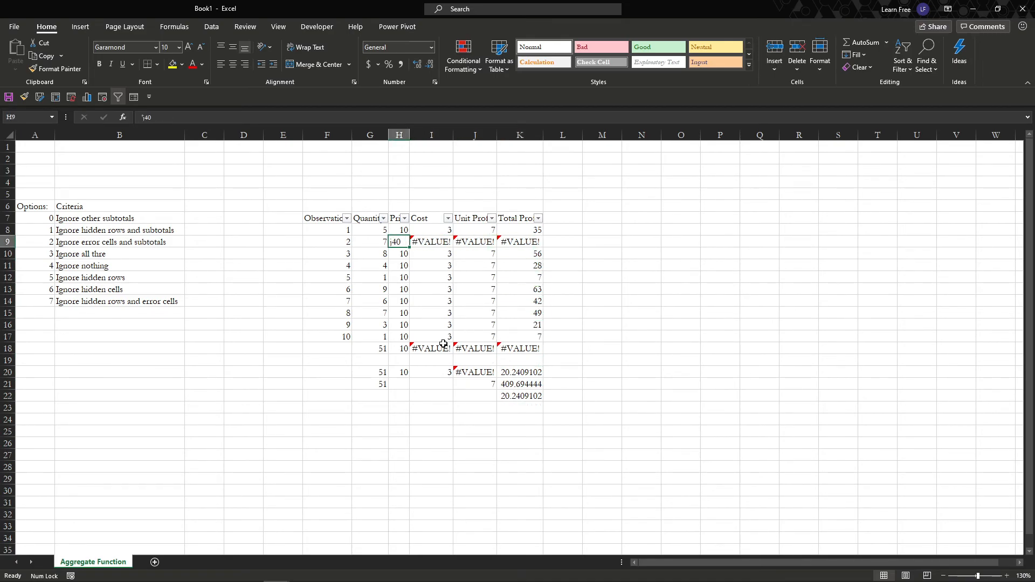
{"action": "key", "text": "F2"}
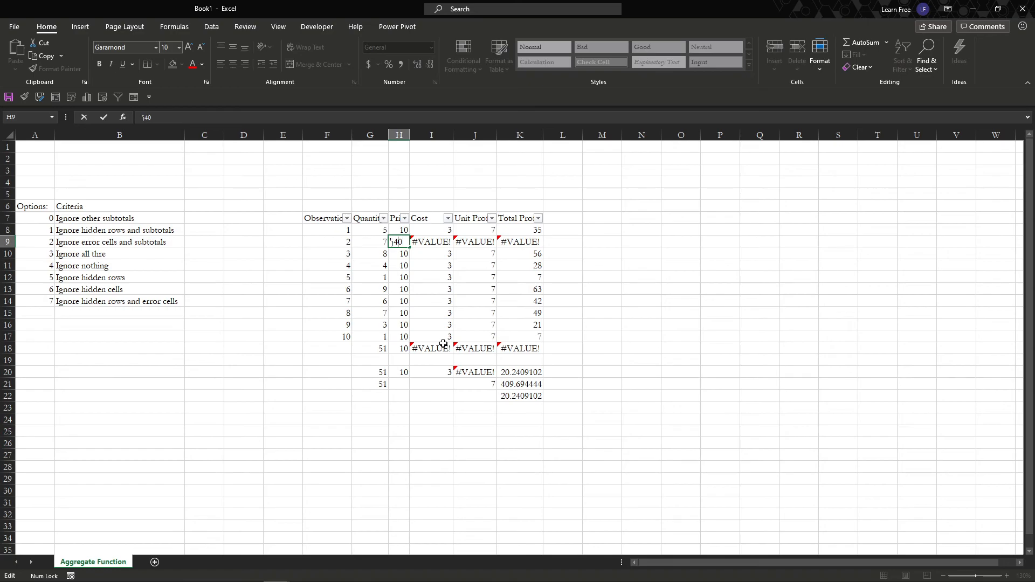
{"action": "key", "text": "BackSpace"}
{"action": "key", "text": "Delete"}
{"action": "type", "text": "10"}
{"action": "key", "text": "Return"}
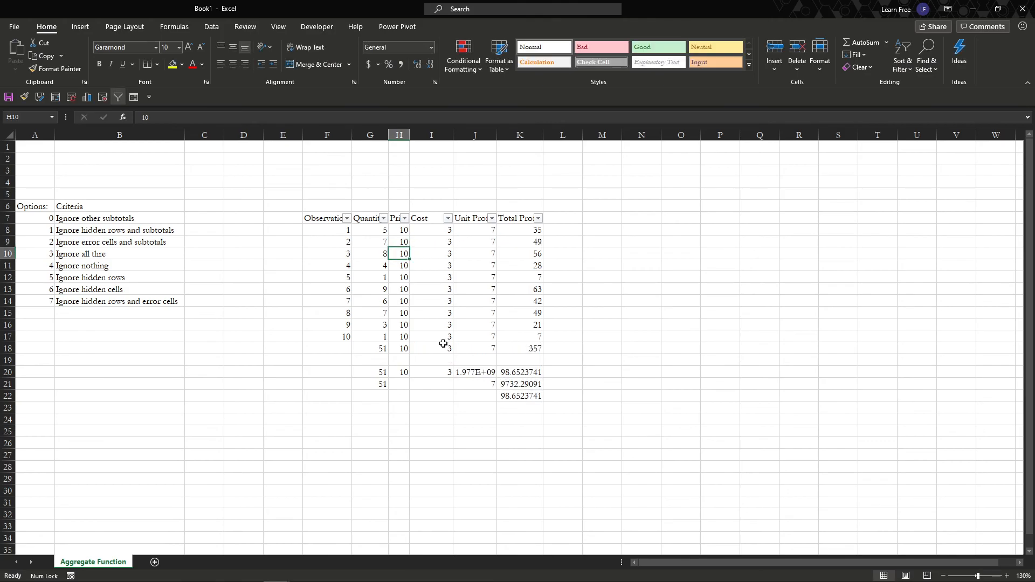